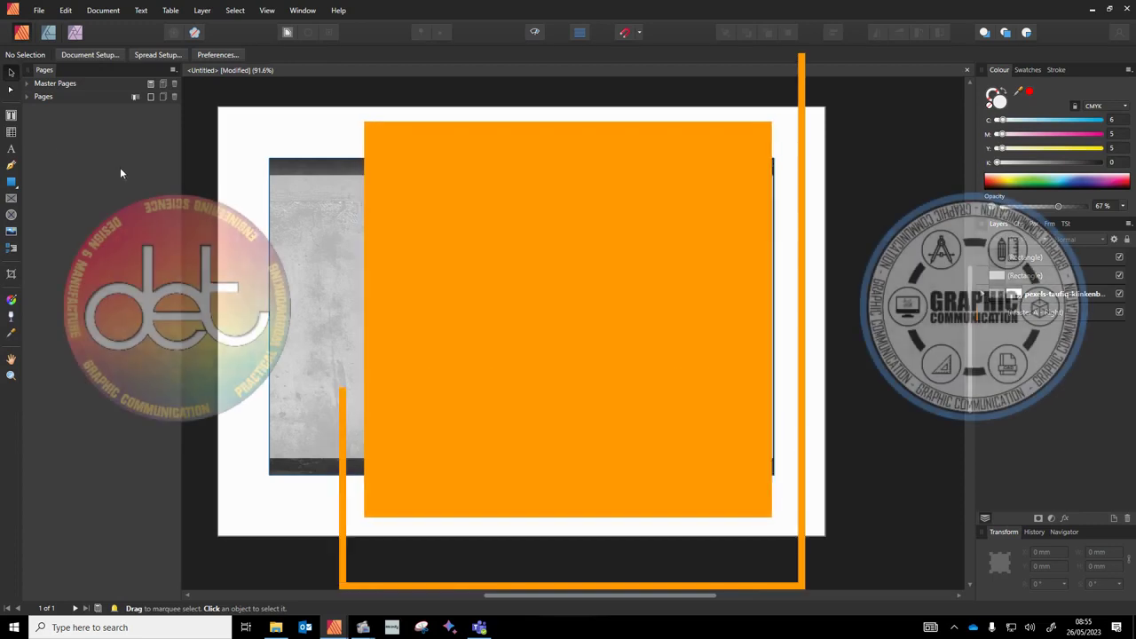
Draw a text frame on the left of the background and set its width to 65 mm
click(10, 115)
drag(299, 204, 426, 438)
click(1096, 552)
key(Return)
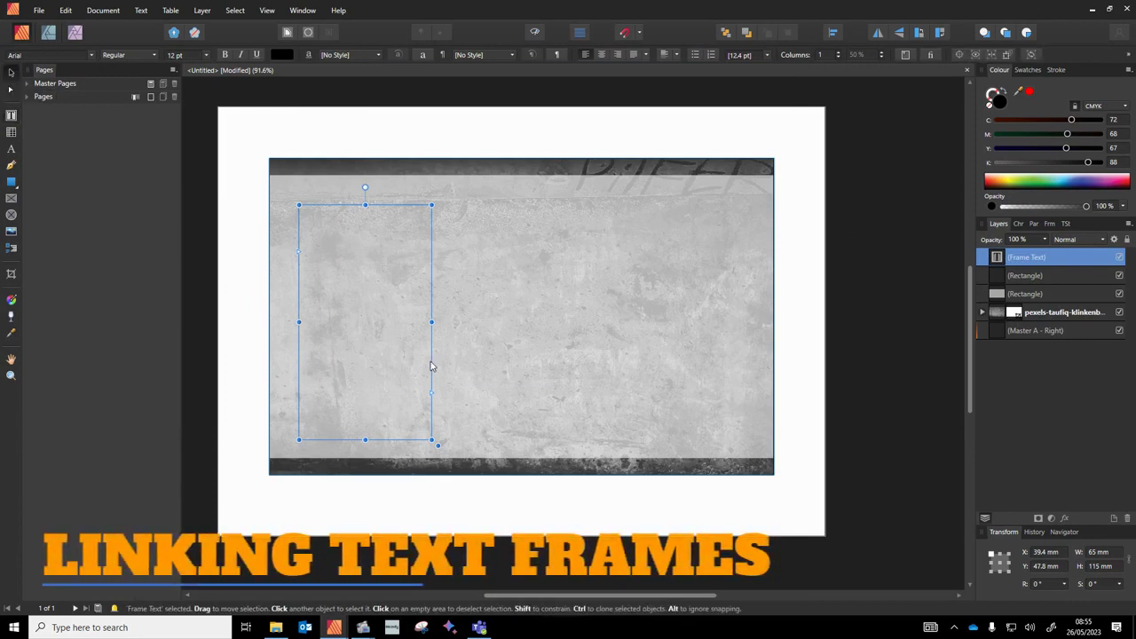
Clone the frame into two more columns and space all three evenly side by side
drag(432, 368, 746, 368)
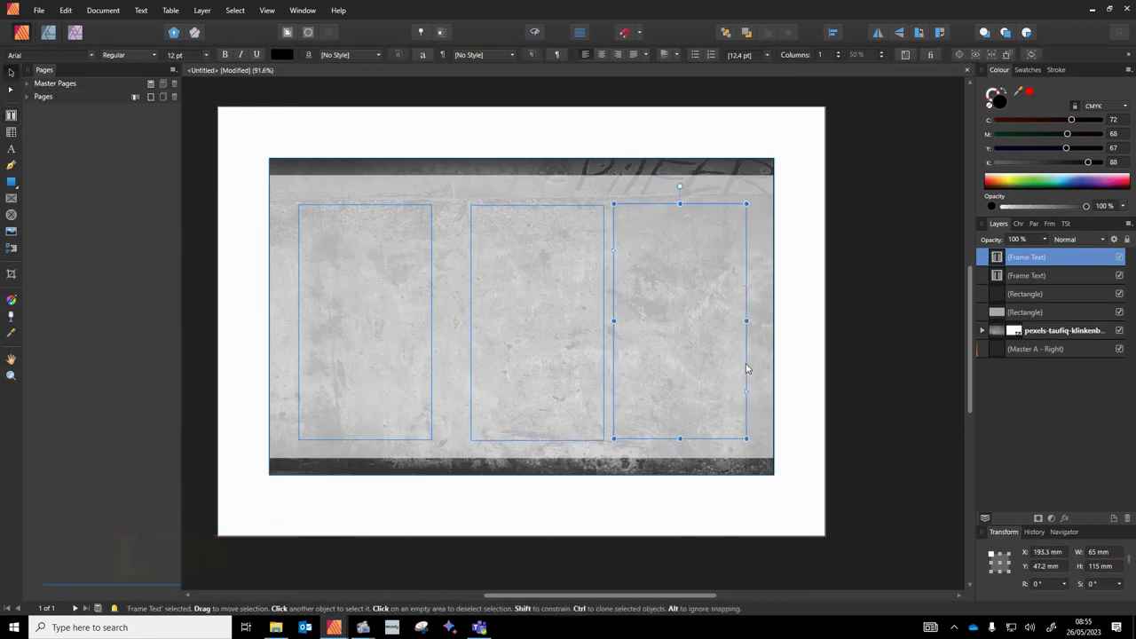
drag(230, 185, 843, 453)
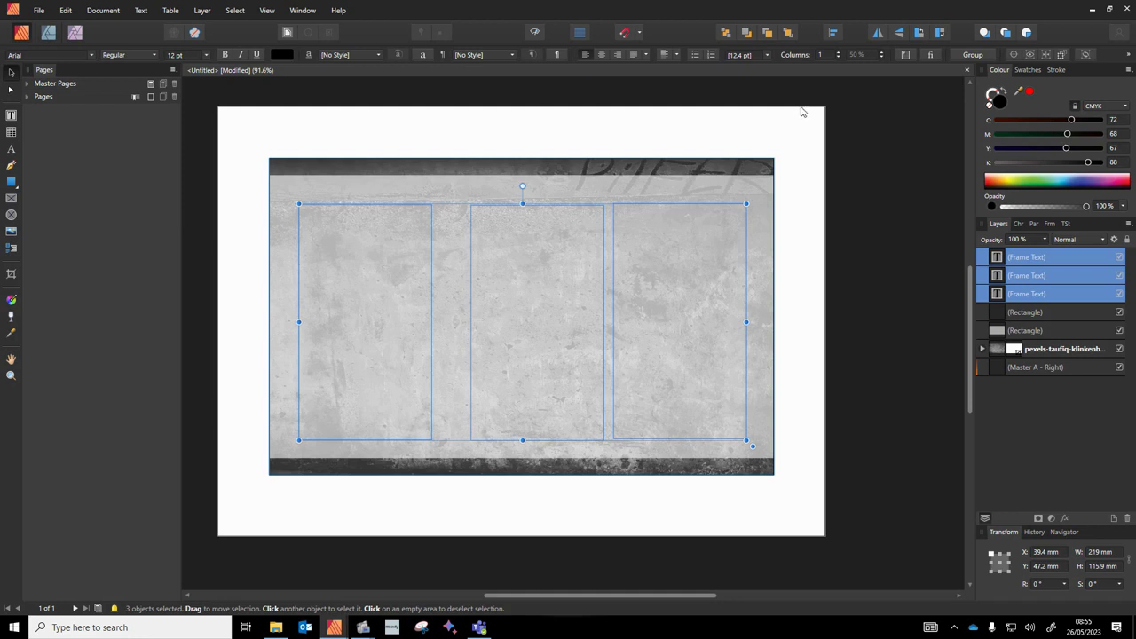
click(833, 32)
click(883, 72)
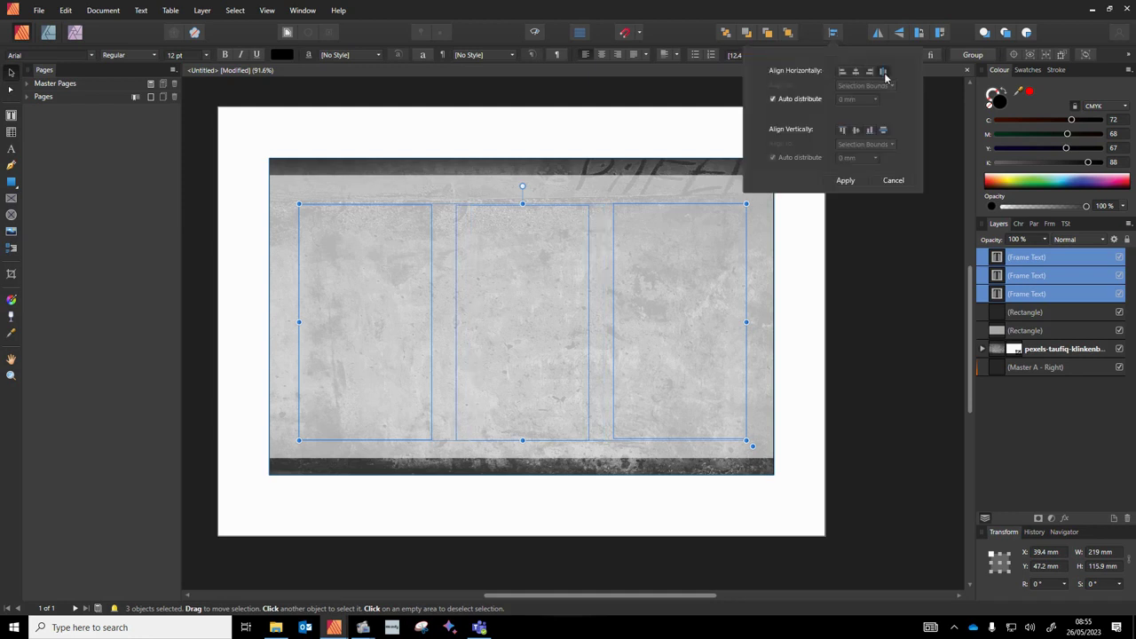
click(857, 131)
Link the left frame to the middle frame, and the middle frame to the right frame
click(827, 304)
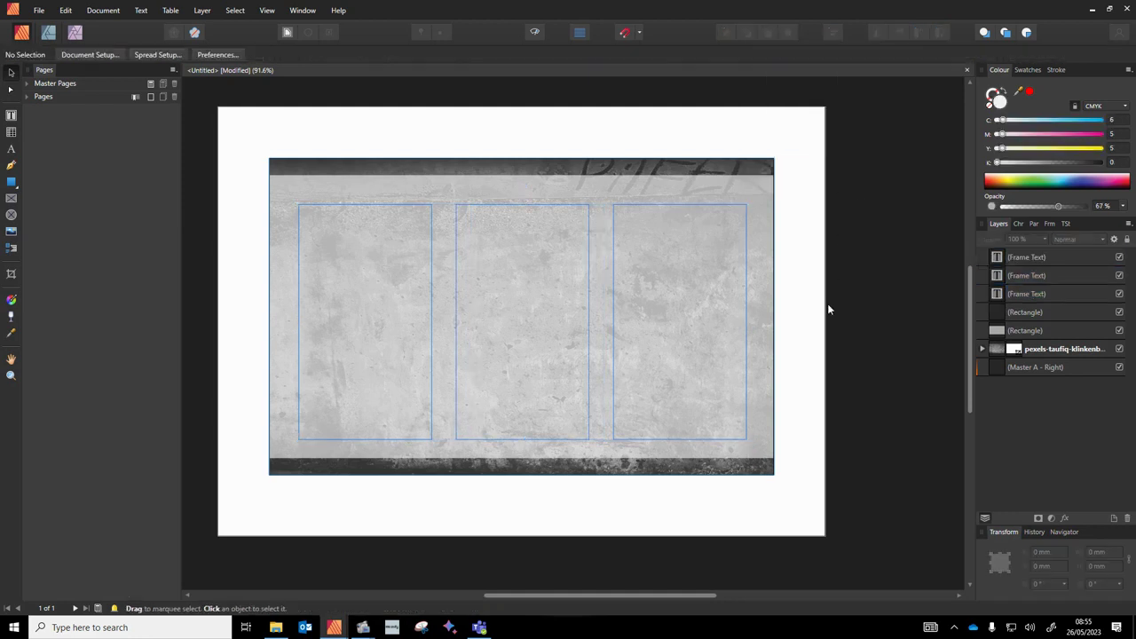
click(385, 386)
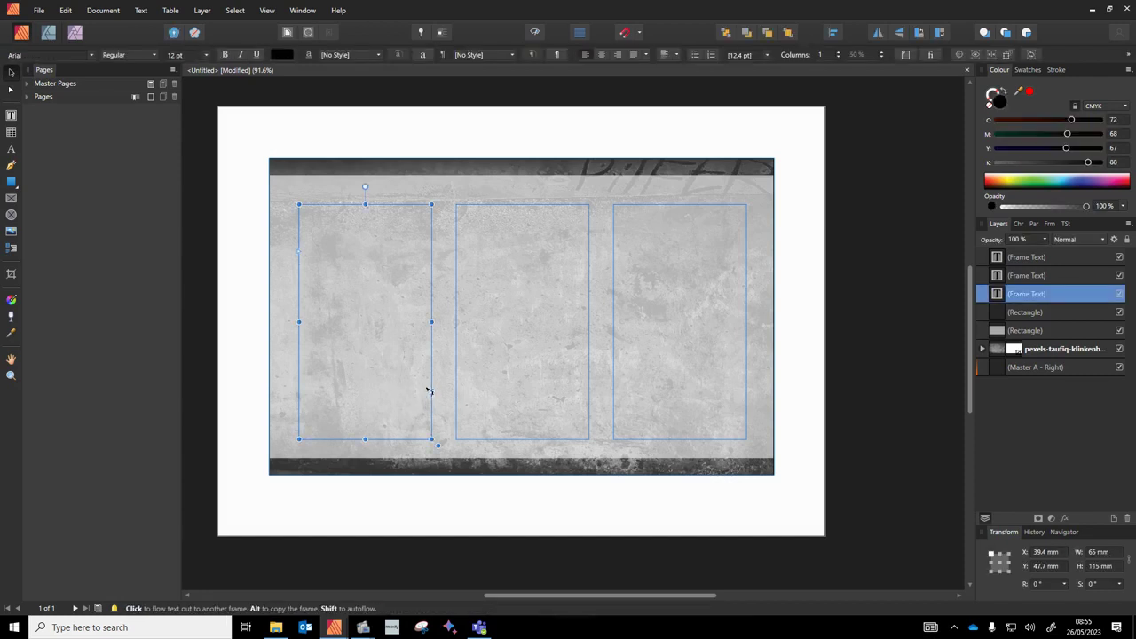
click(430, 391)
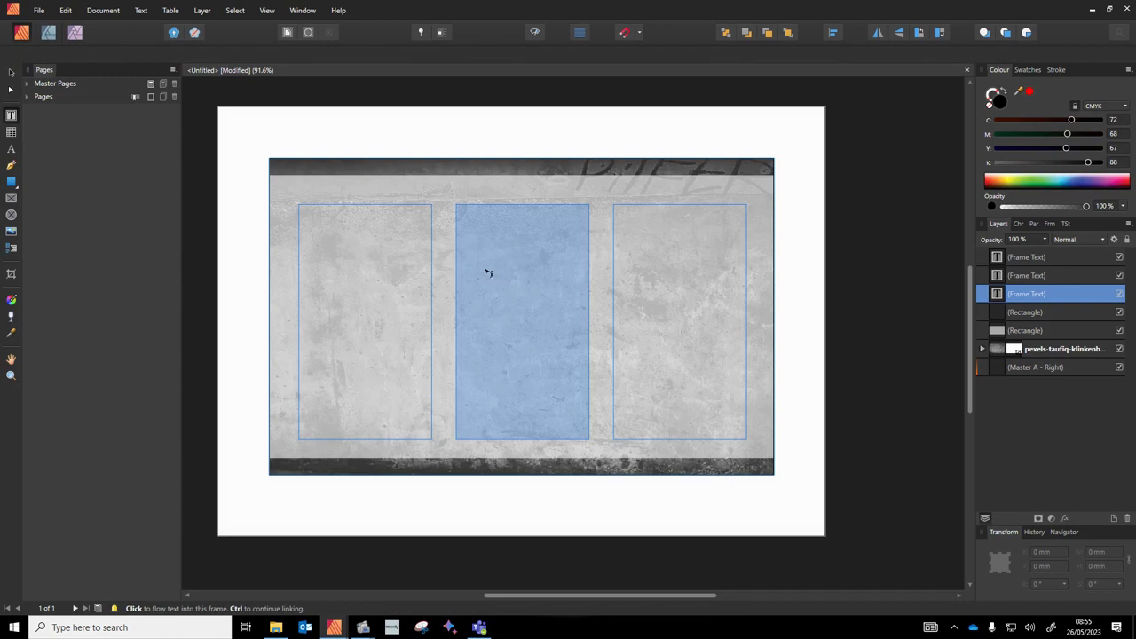
click(517, 354)
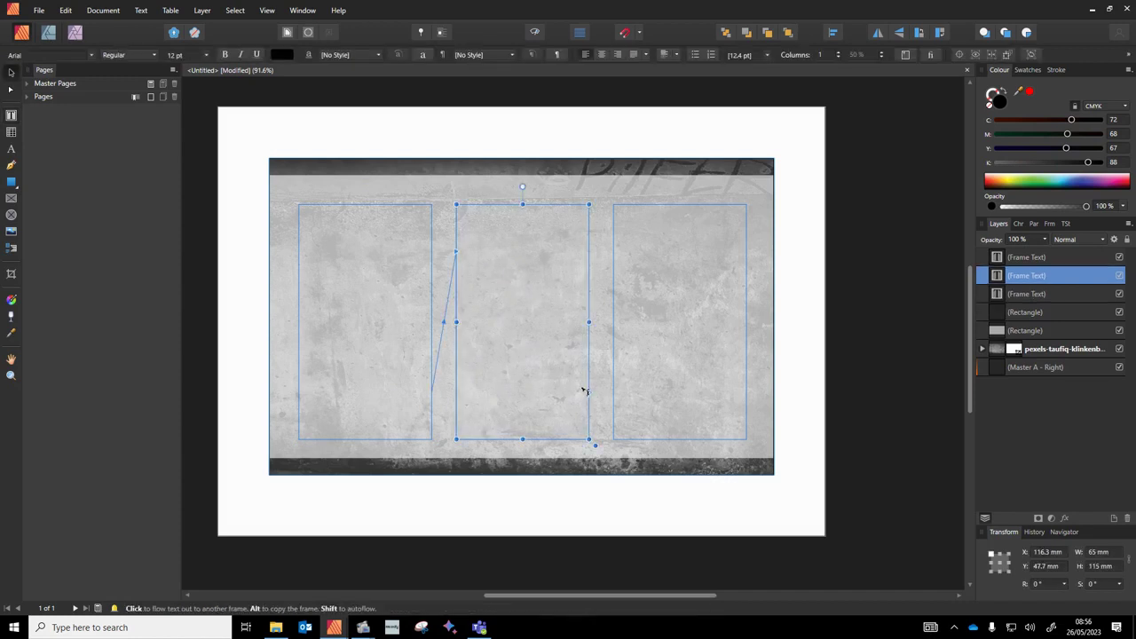
click(586, 390)
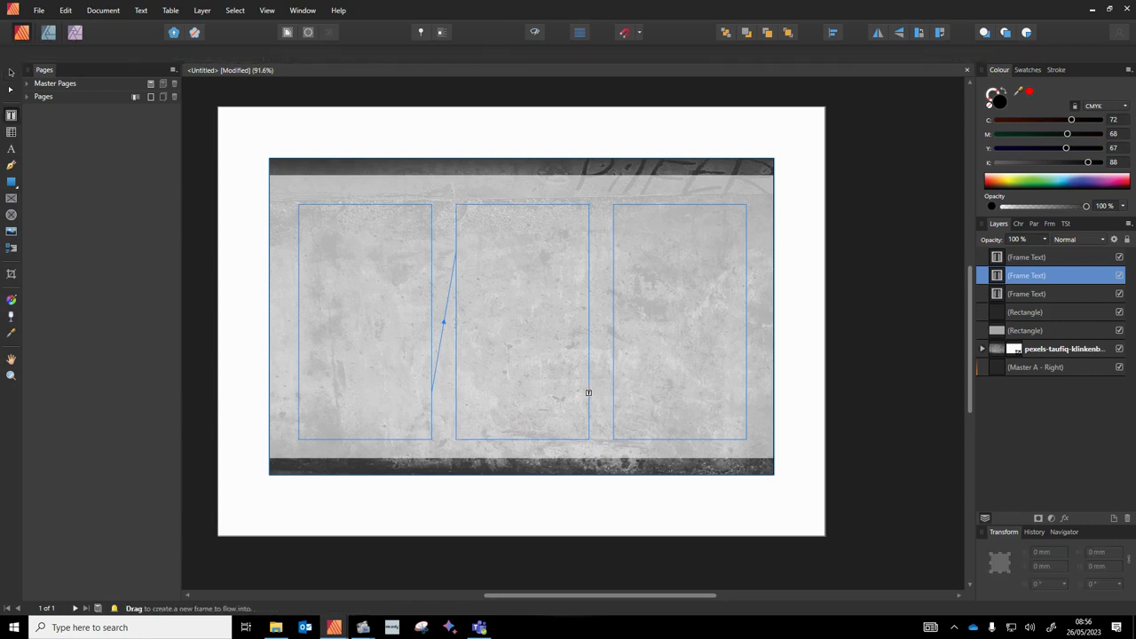
click(675, 342)
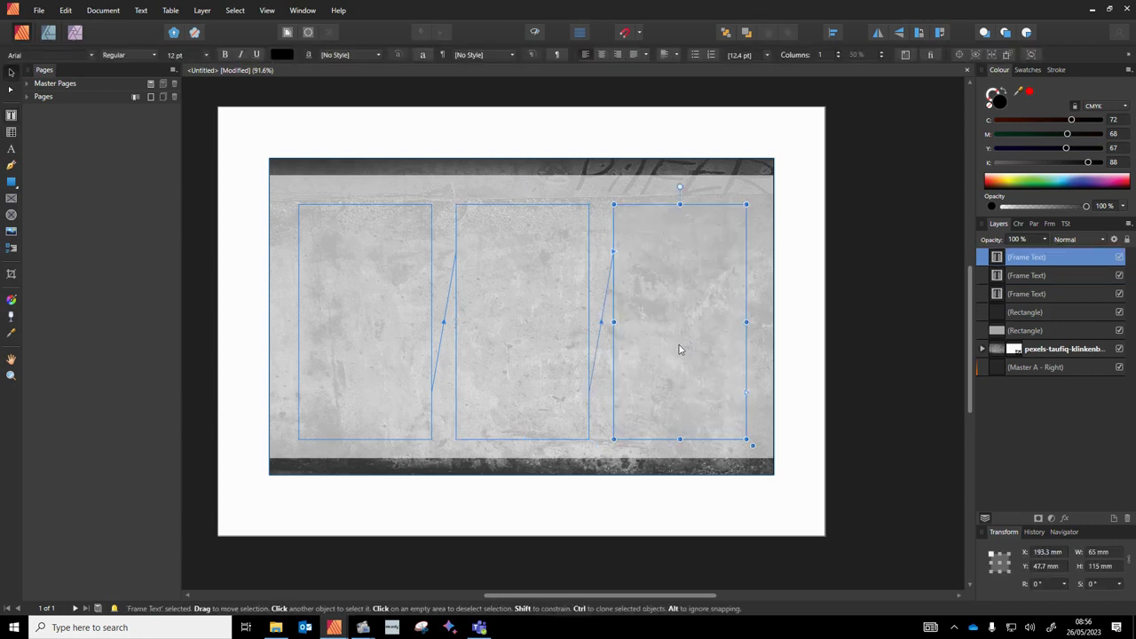
Paste the Graphic communication filler text into the left frame so it flows through all three
click(320, 234)
click(320, 230)
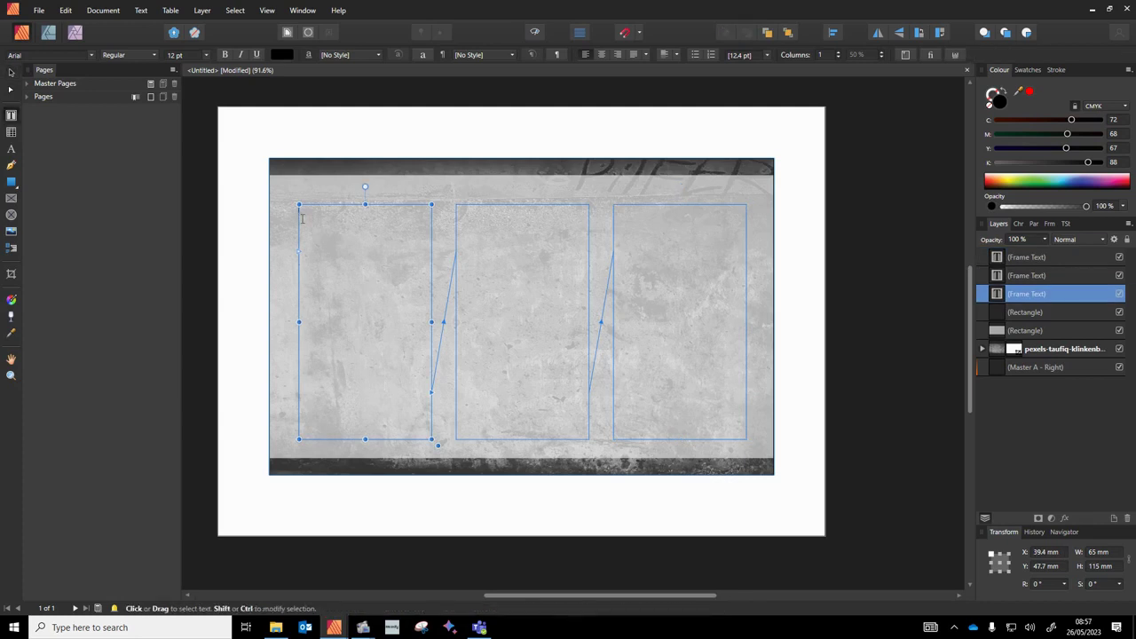
key(ctrl+v)
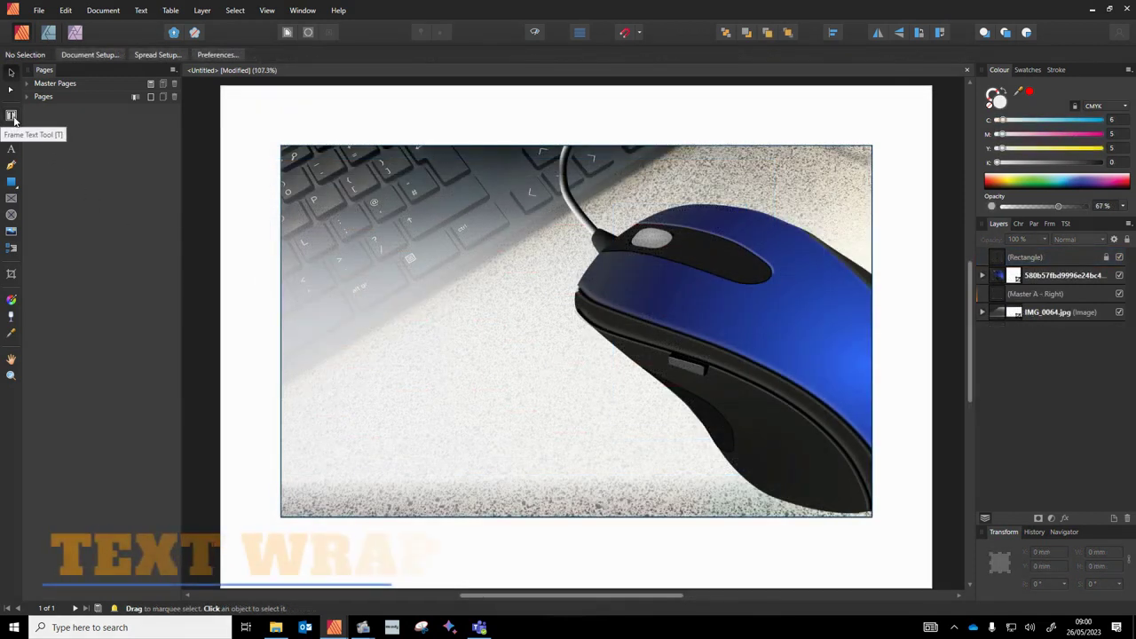
Draw a text frame across the mouse photo, fill it with filler text set to 16 pt
click(11, 116)
drag(341, 241, 767, 467)
key(Escape)
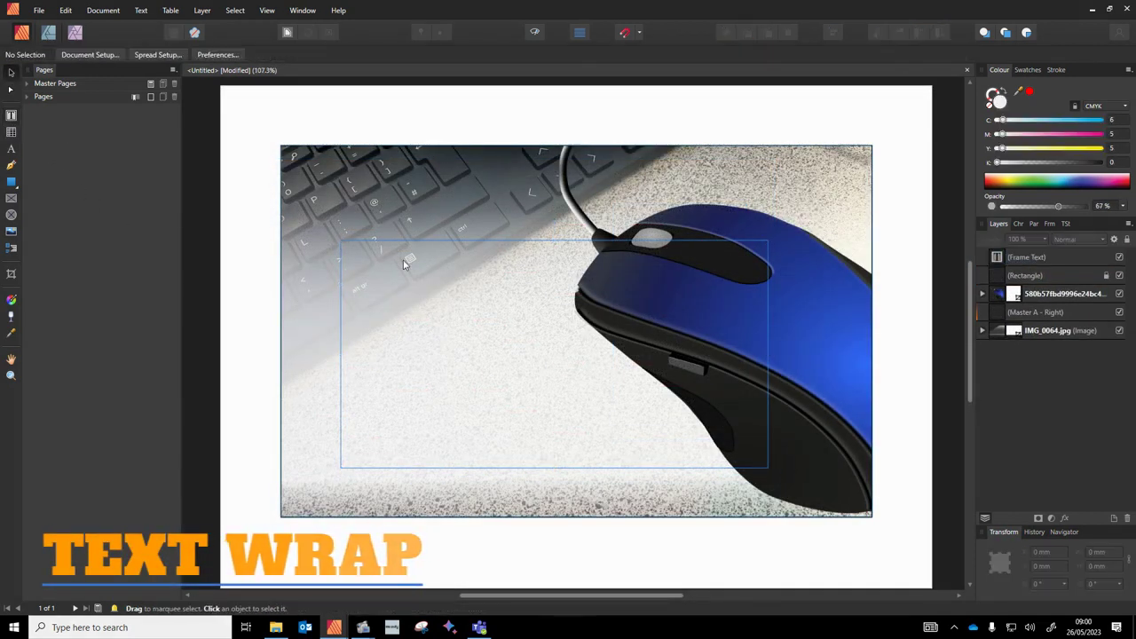
click(461, 241)
key(ctrl+v)
key(ctrl+a)
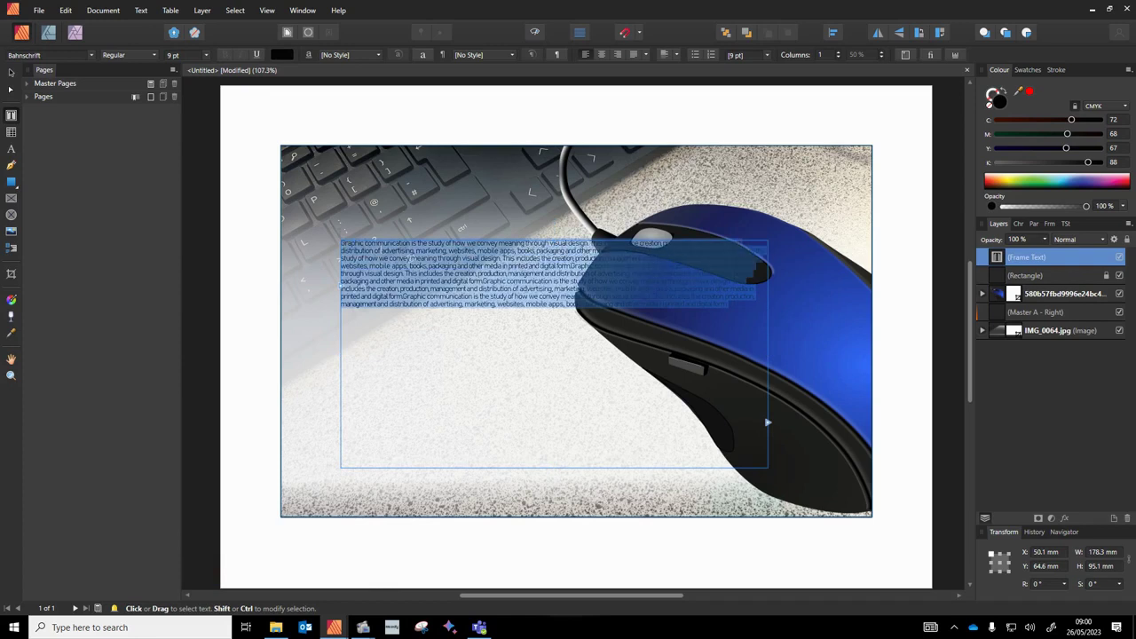
click(206, 55)
click(183, 161)
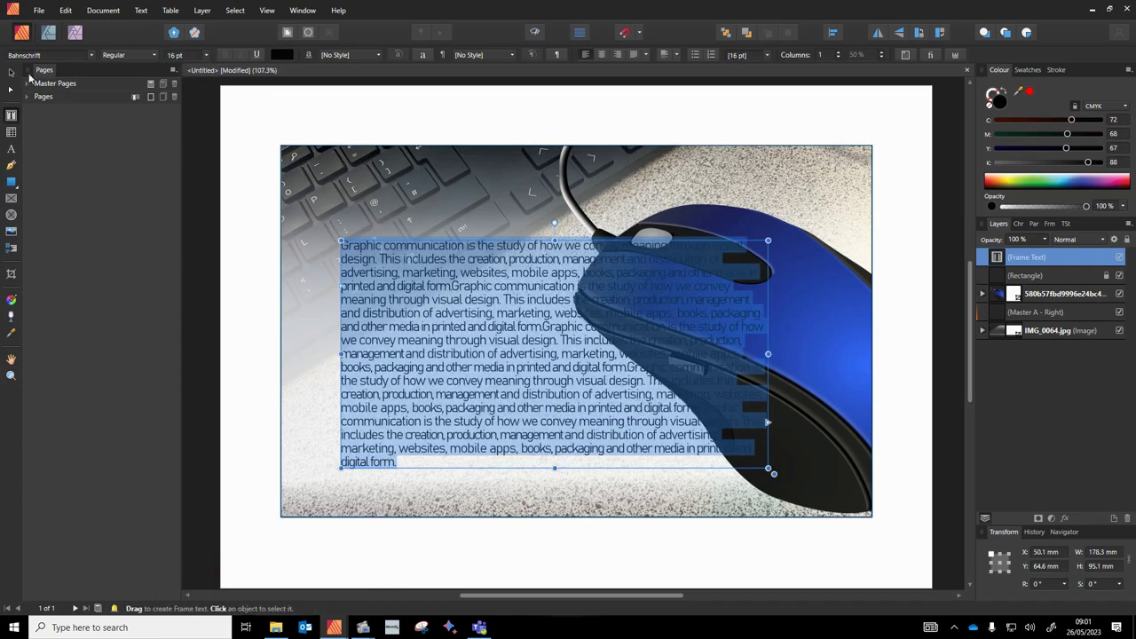
Give the mouse image a Tight text wrap so the text hugs its outline
click(11, 72)
shift+click(826, 347)
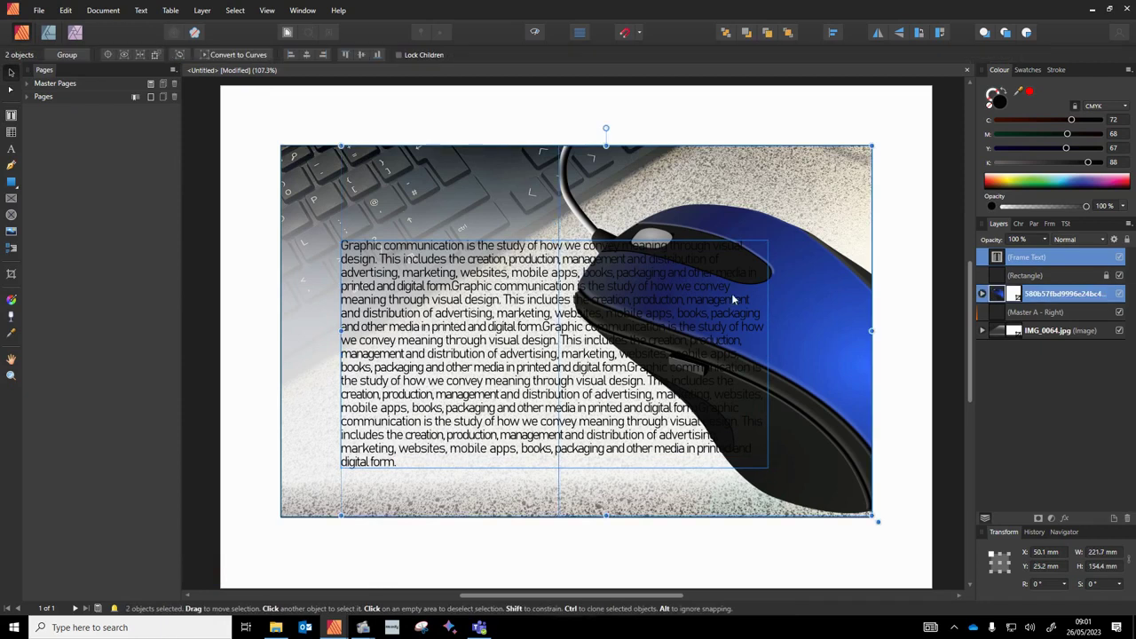
click(288, 33)
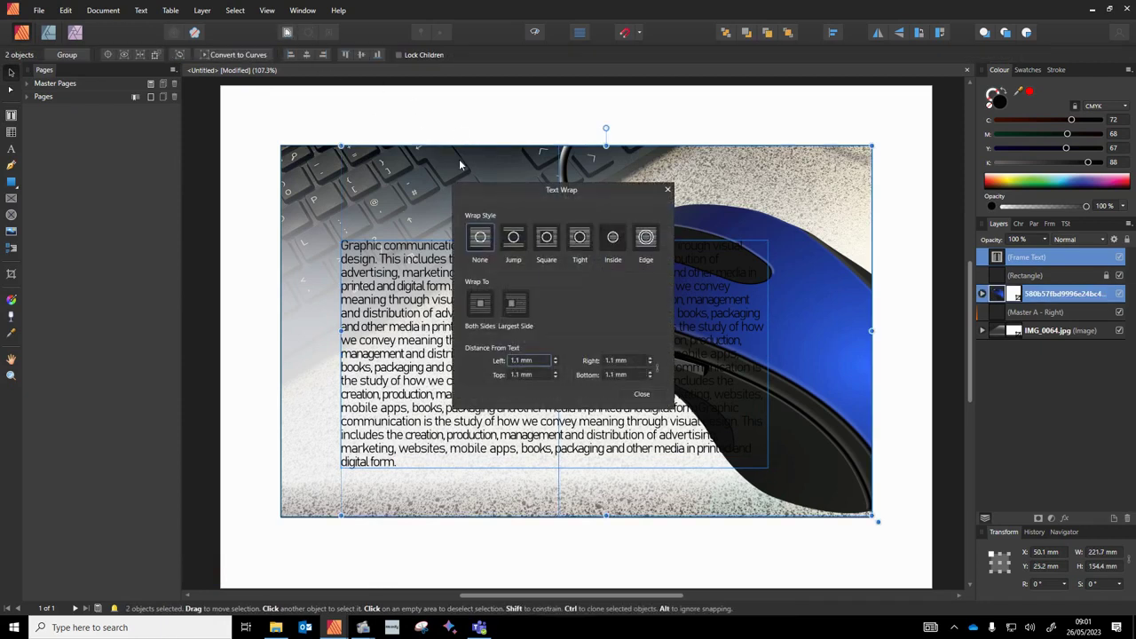
click(580, 240)
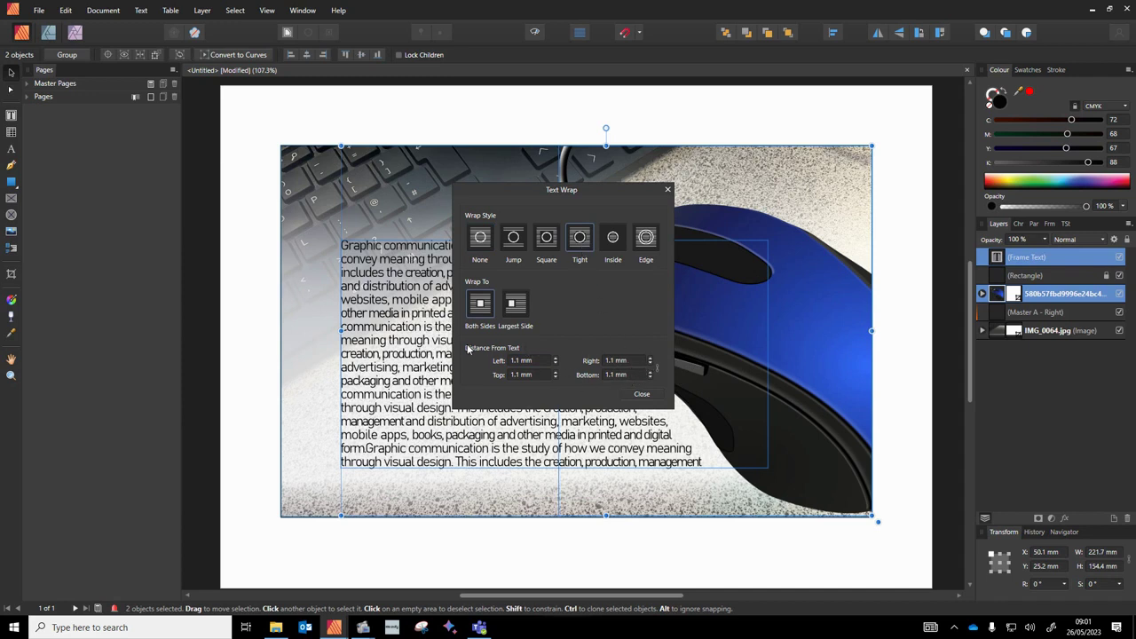
click(641, 395)
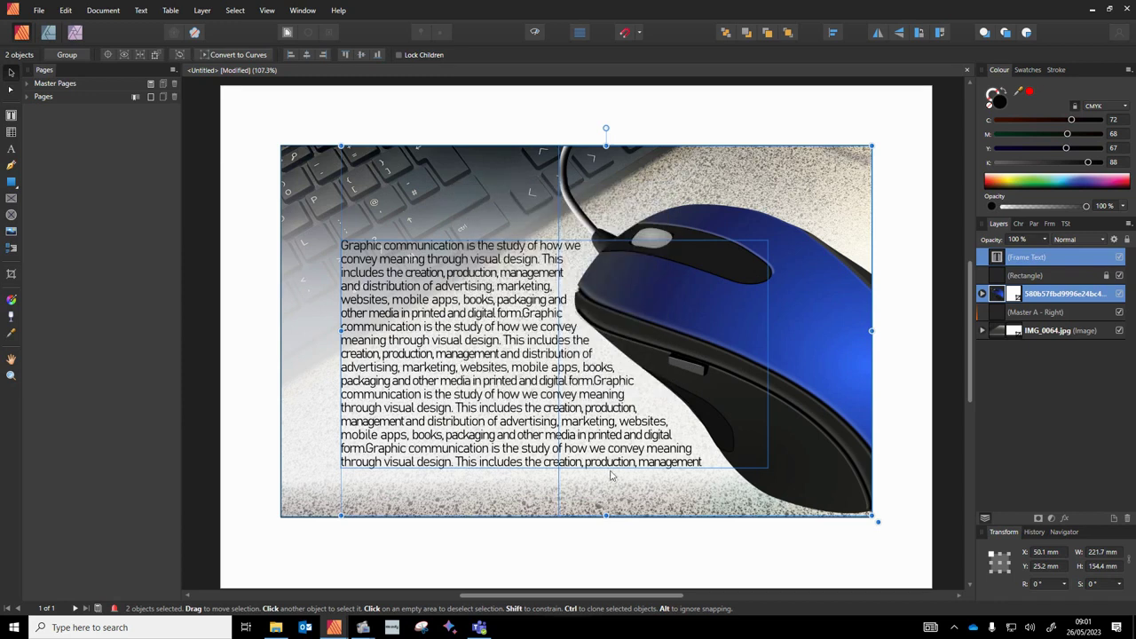
scroll(609, 475, down, 1)
Draw a rectangle over the wrapped text, send it behind the text, and bring the mouse photo to front
key(m)
drag(326, 199, 779, 415)
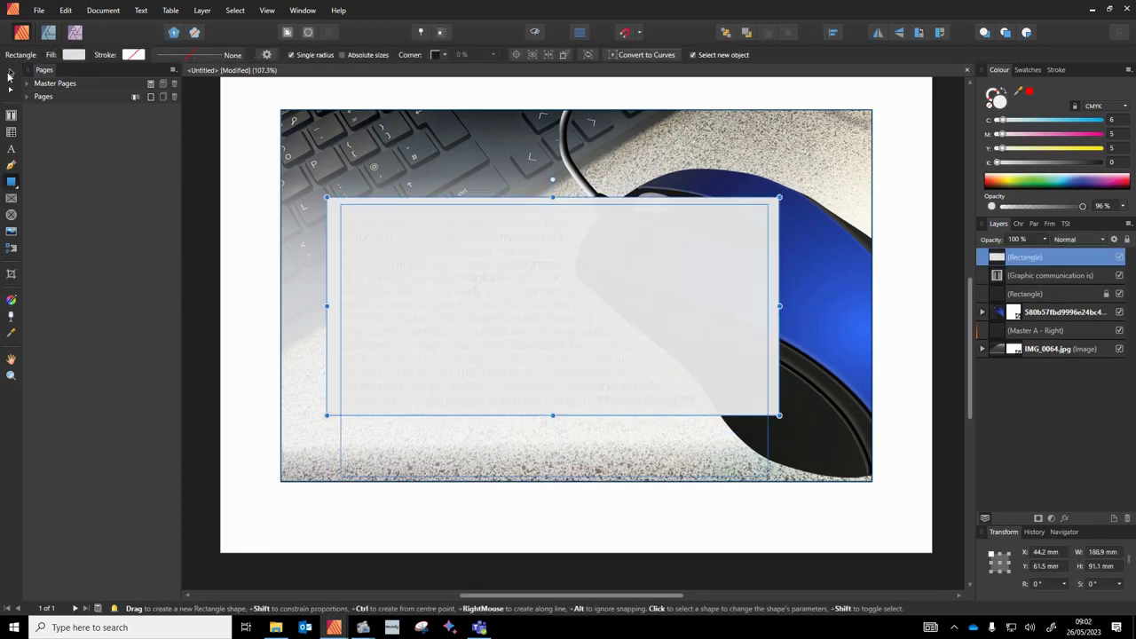
click(10, 74)
click(747, 32)
click(838, 307)
click(786, 33)
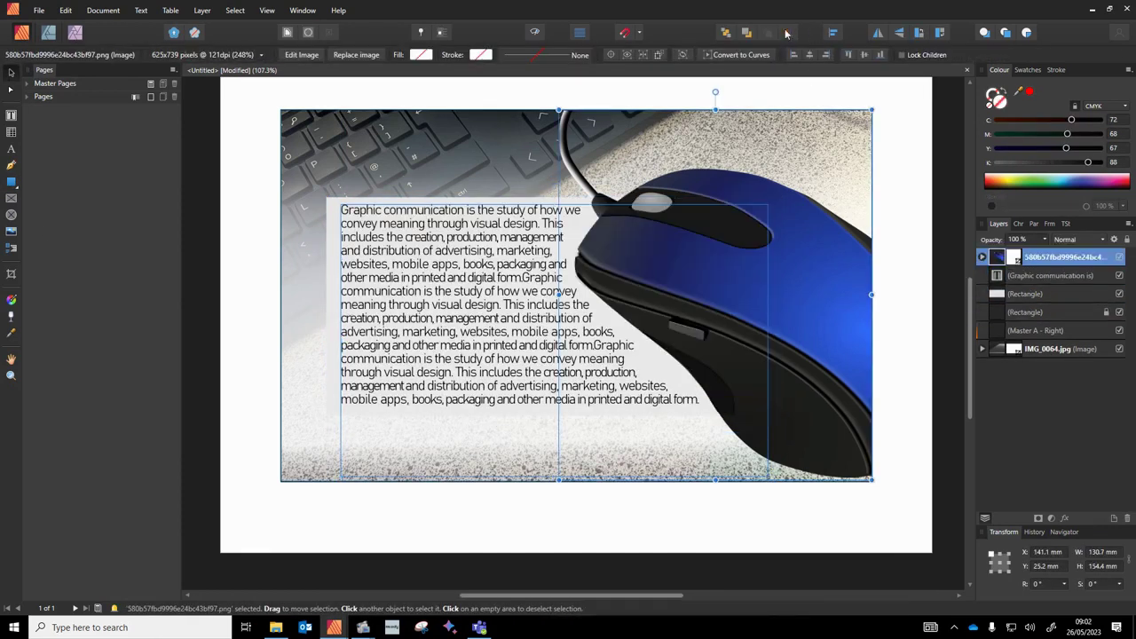
click(249, 358)
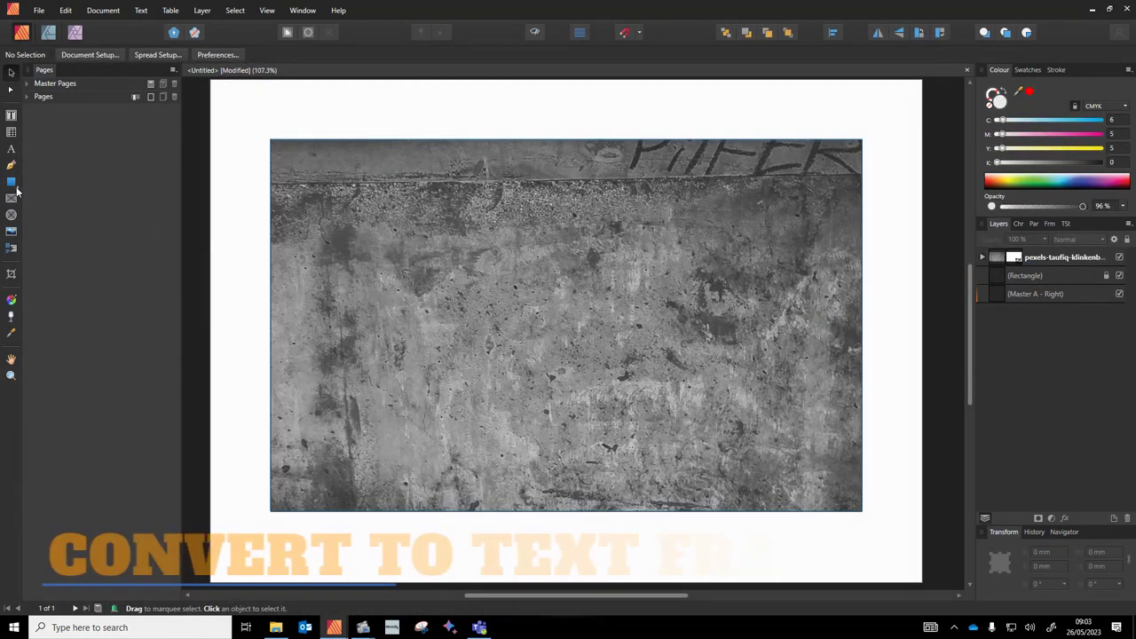
Draw a circle and centre it horizontally and vertically on the page
click(11, 182)
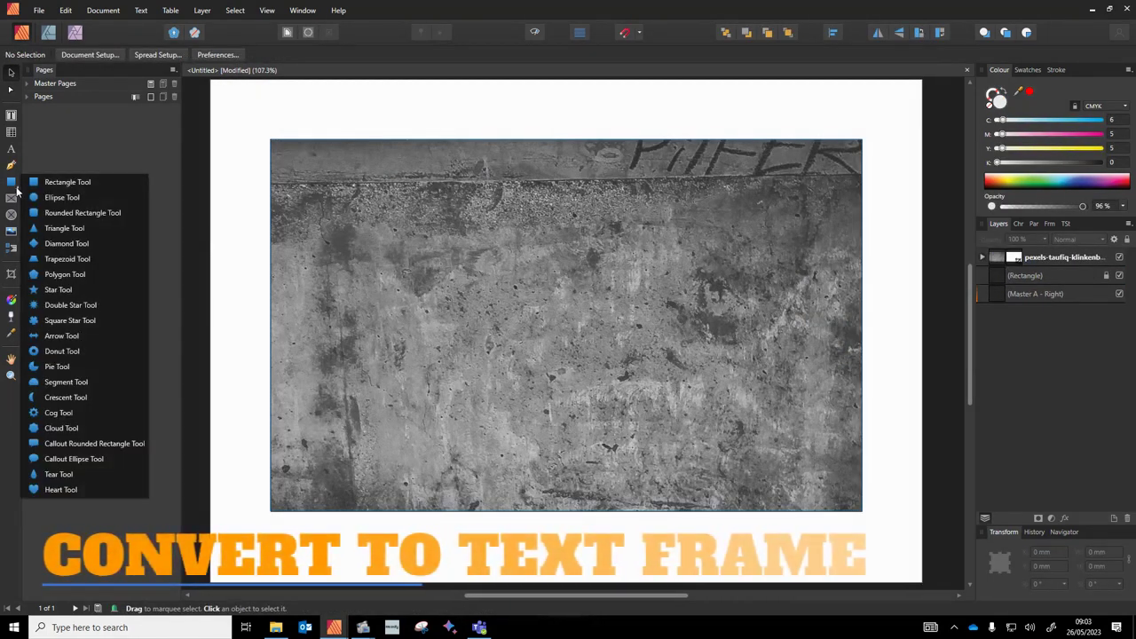
click(61, 197)
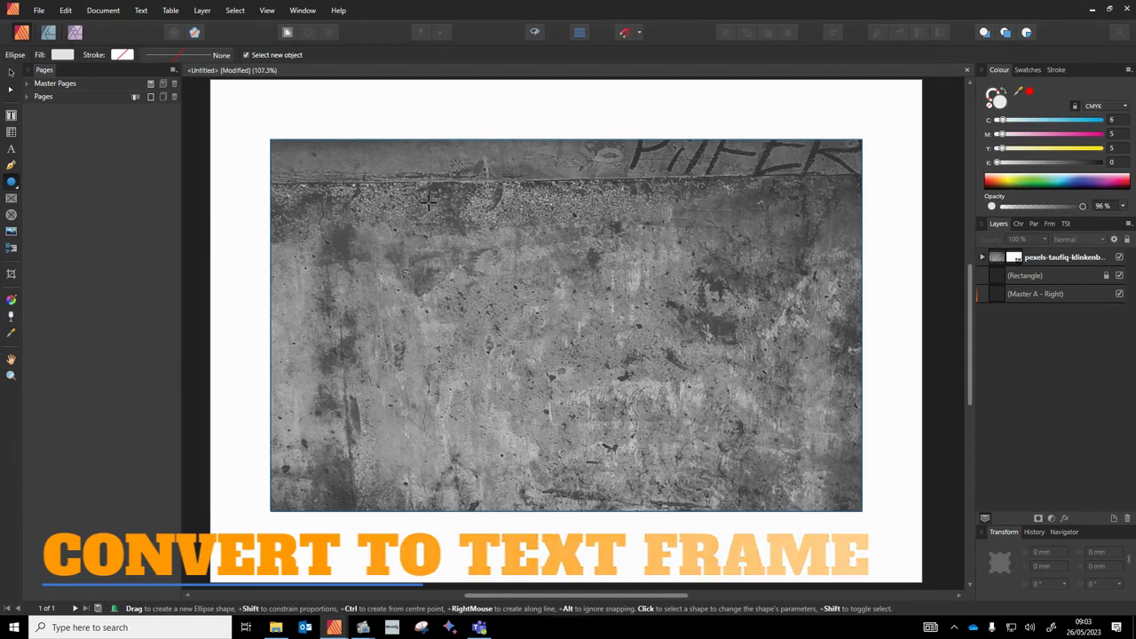
drag(426, 199, 703, 476)
key(v)
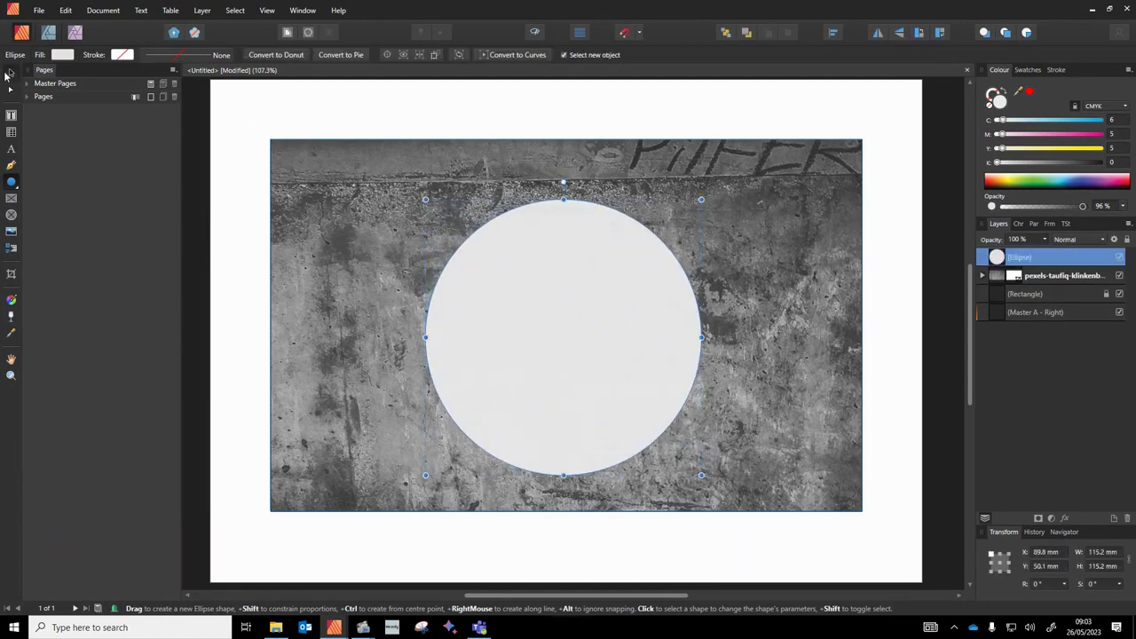
click(835, 39)
click(855, 71)
click(856, 130)
click(893, 280)
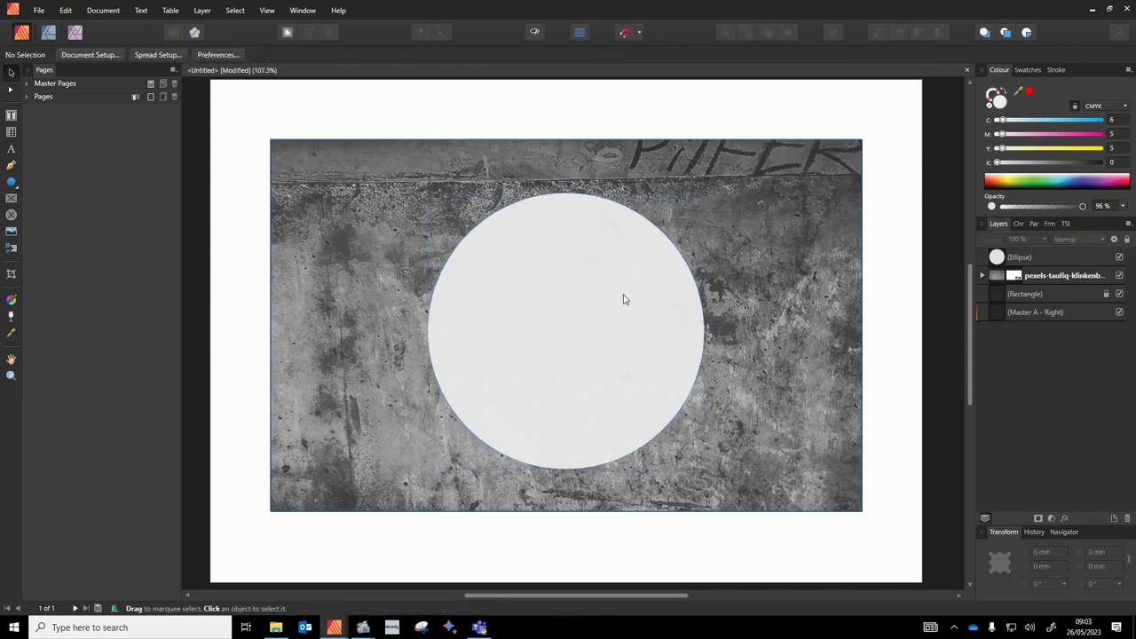
Convert the circle to a text frame and paste the graphic-communication paragraph into it
click(535, 299)
right_click(535, 299)
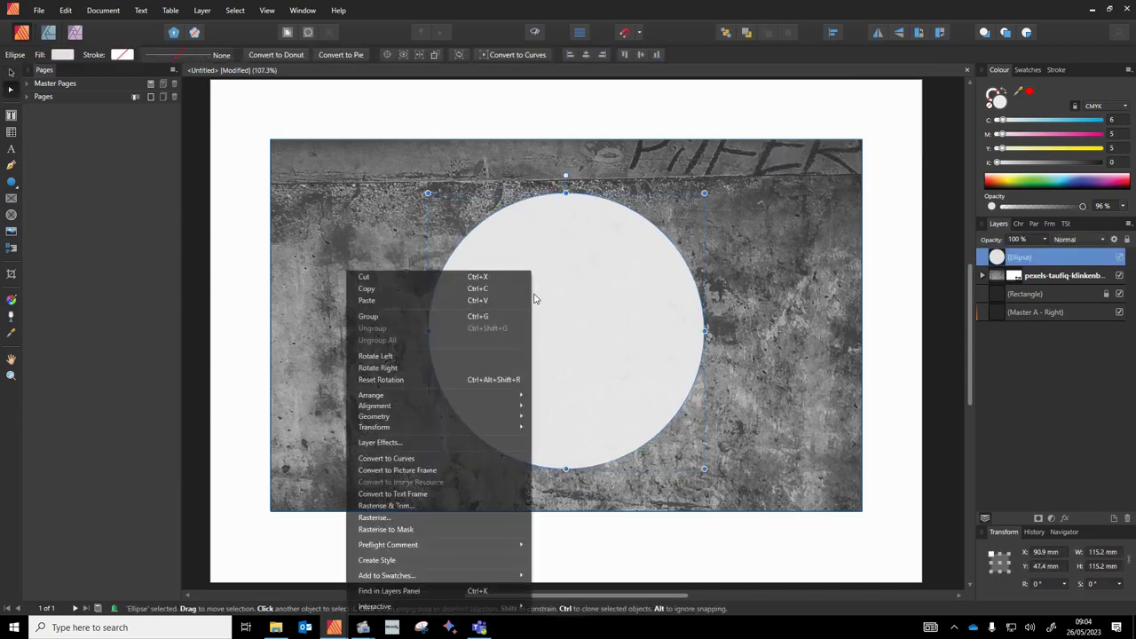
click(428, 495)
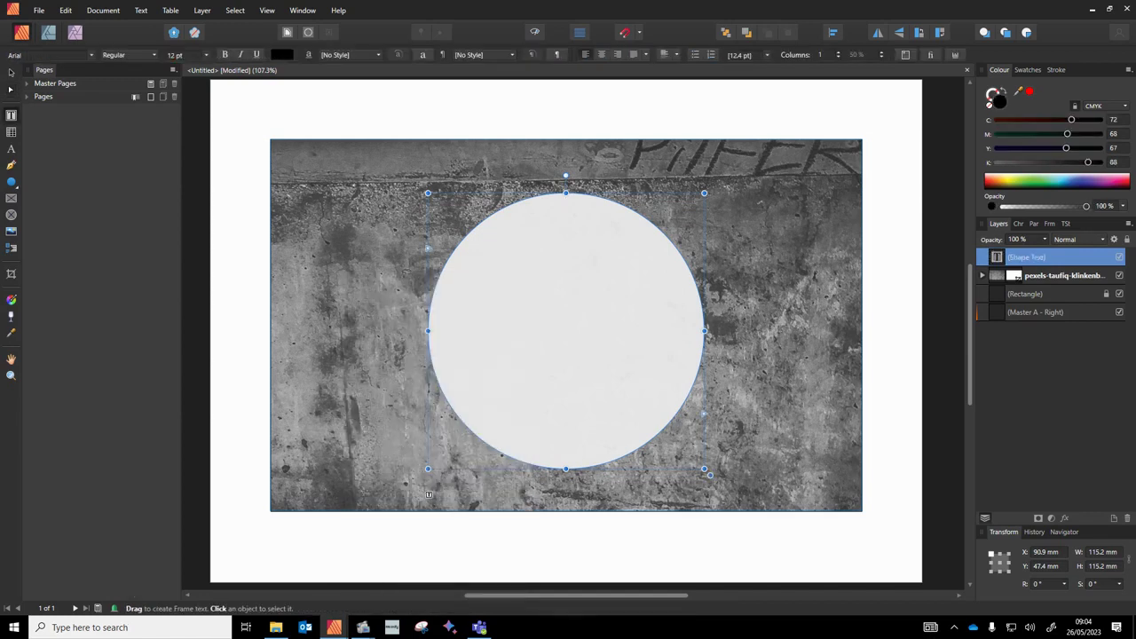
key(ctrl+v)
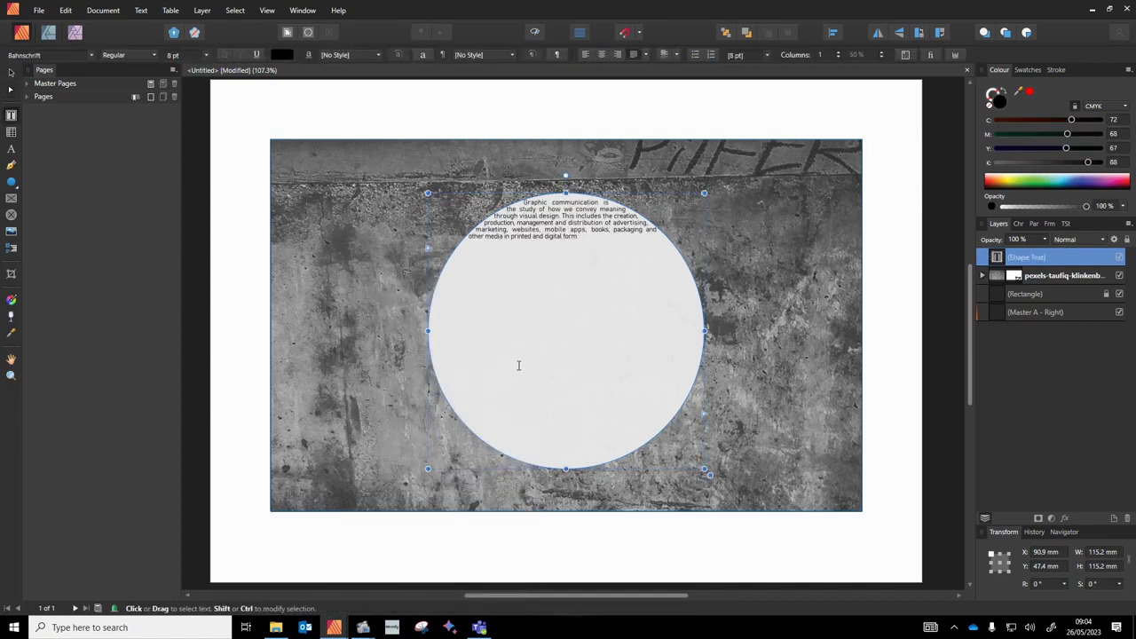
Paste two more copies of the paragraph into the circle and set all its text to 11 pt
key(ctrl+v)
key(ctrl+v)
key(ctrl+v)
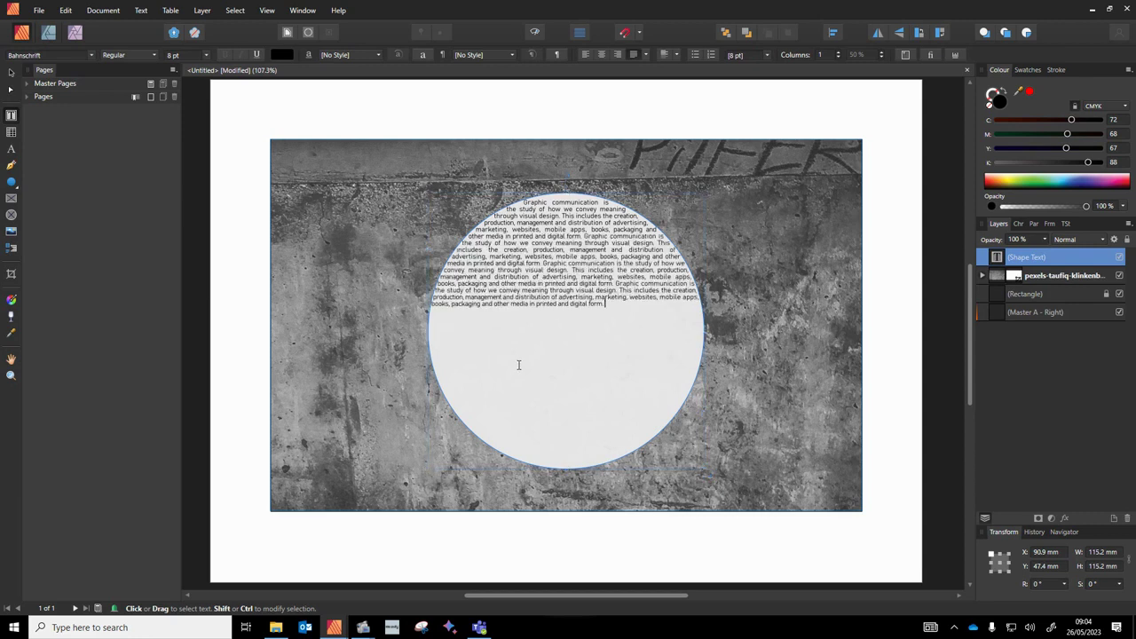
key(ctrl+v)
key(ctrl+v)
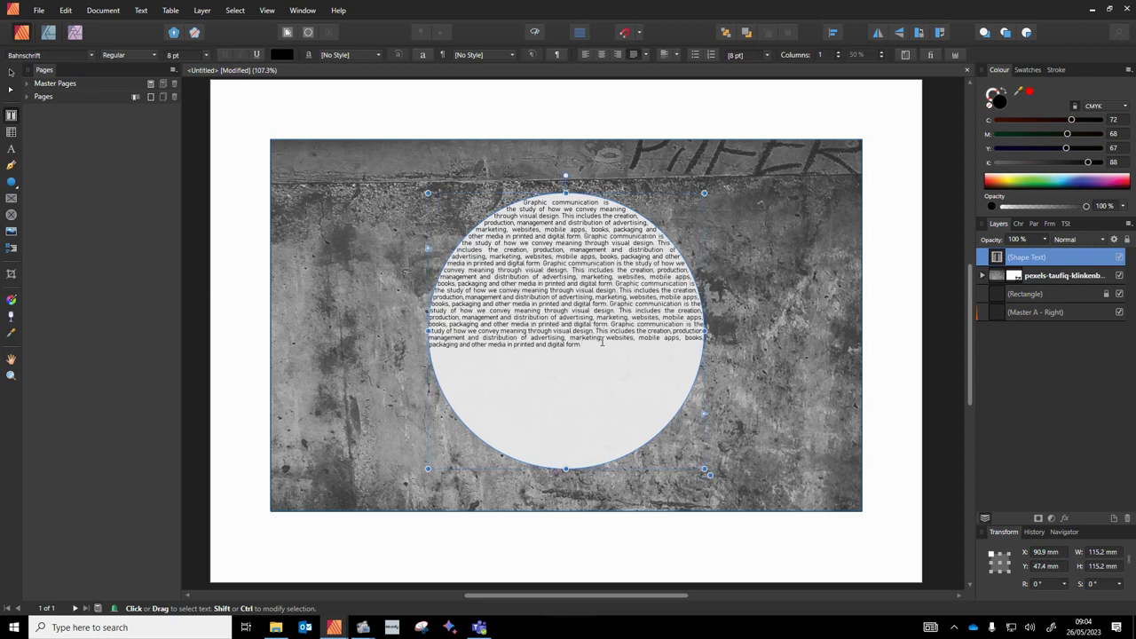
key(ctrl+a)
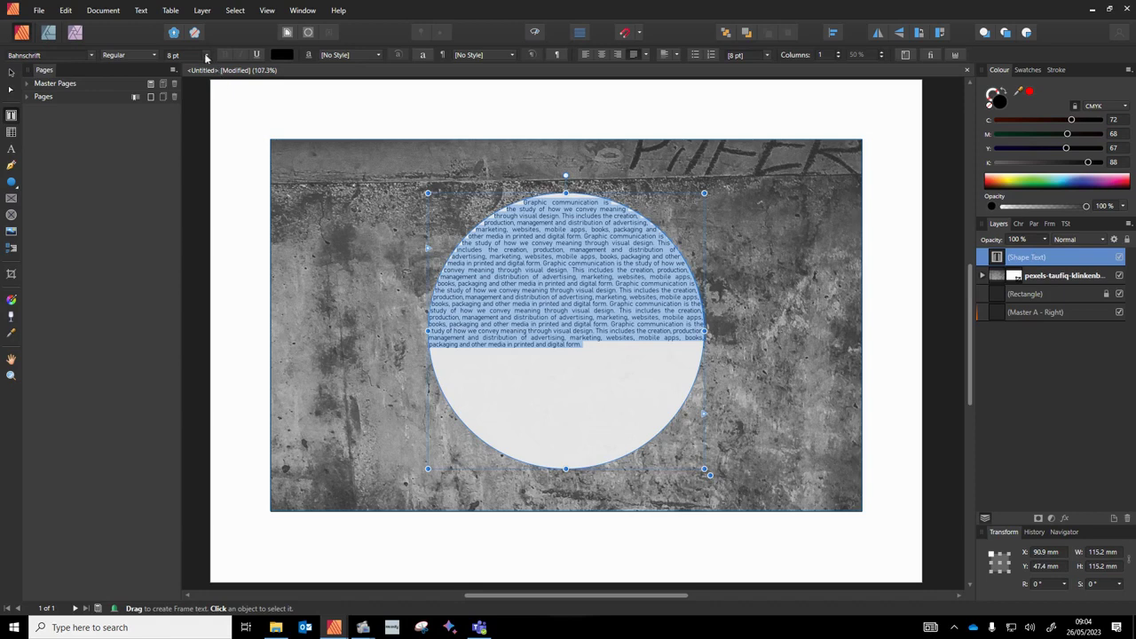
click(206, 55)
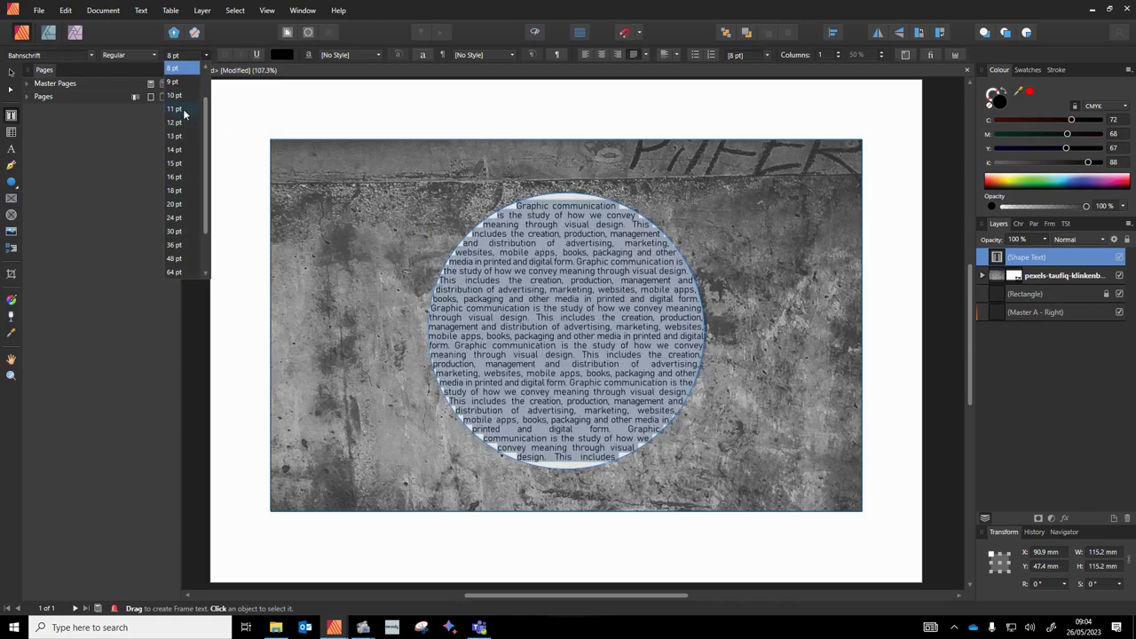
click(184, 110)
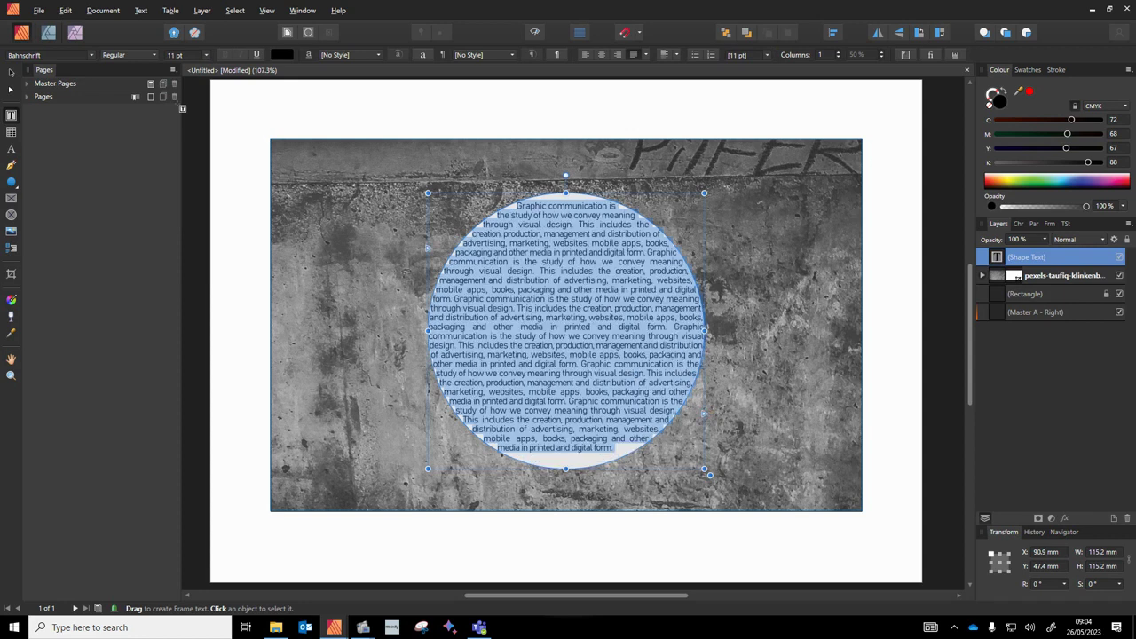
key(Escape)
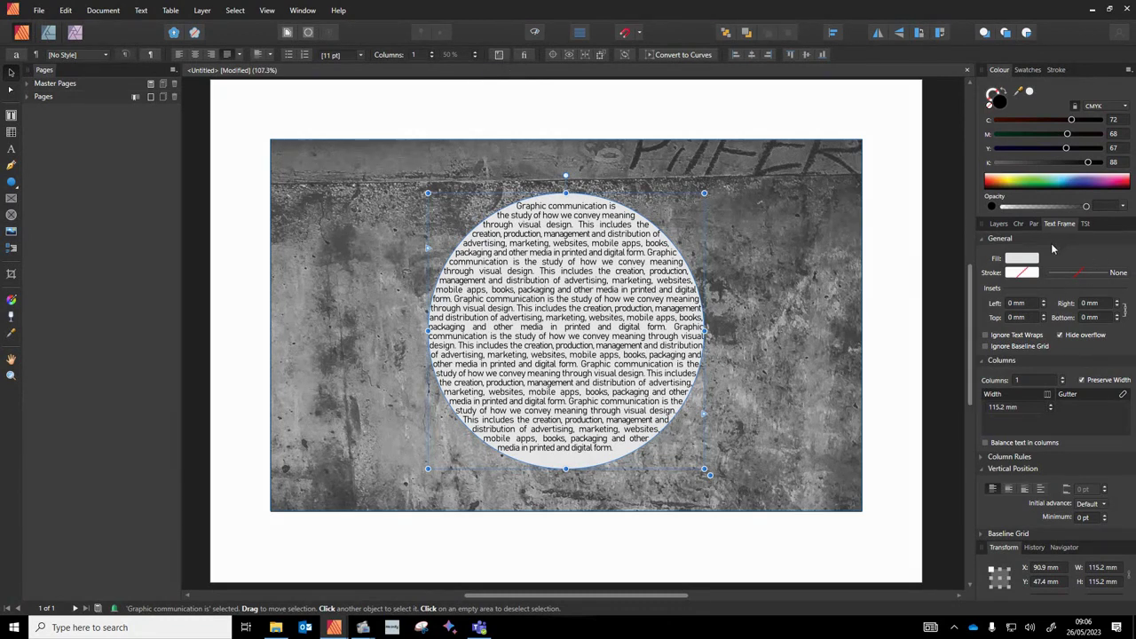
Give the circular text frame a white fill, 1 mm insets and vertically centred text
click(1025, 260)
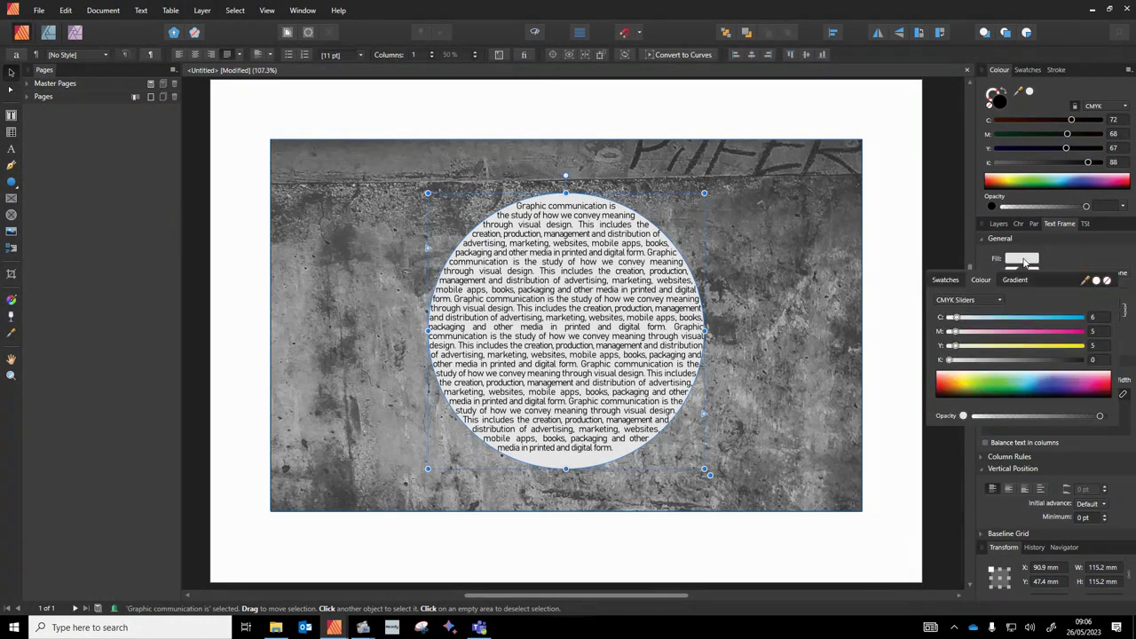
click(1098, 280)
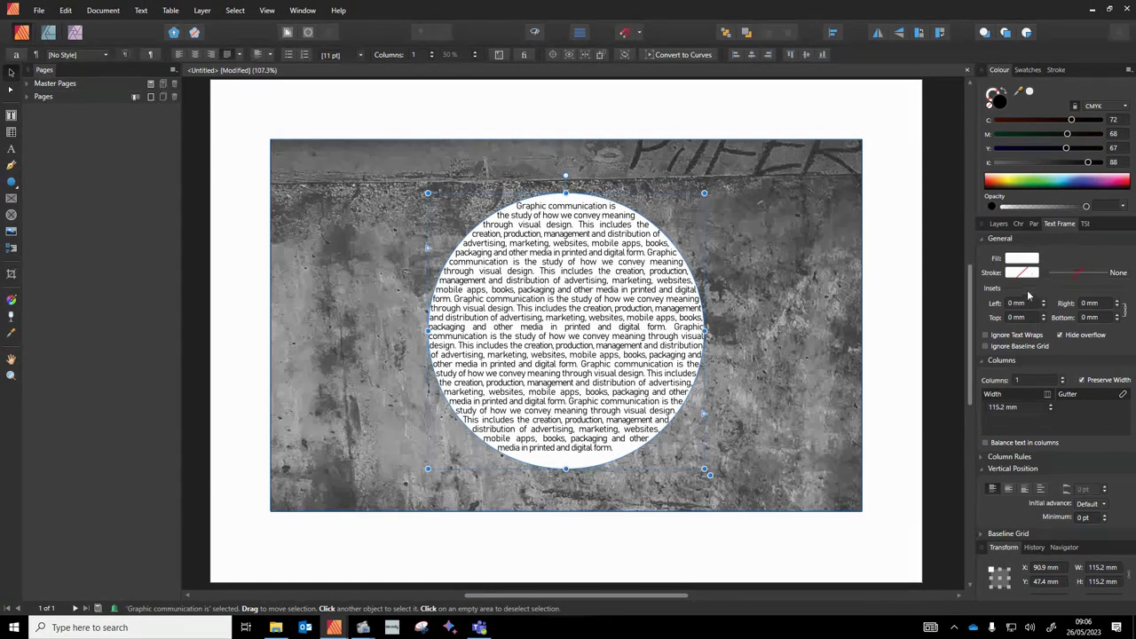
click(1045, 303)
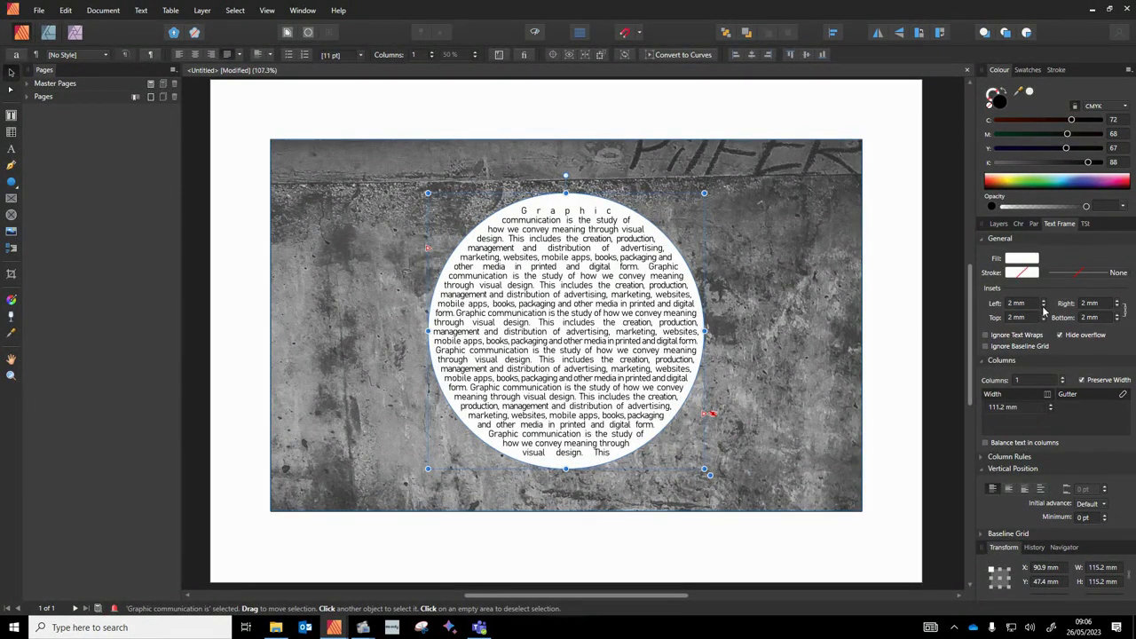
click(1044, 308)
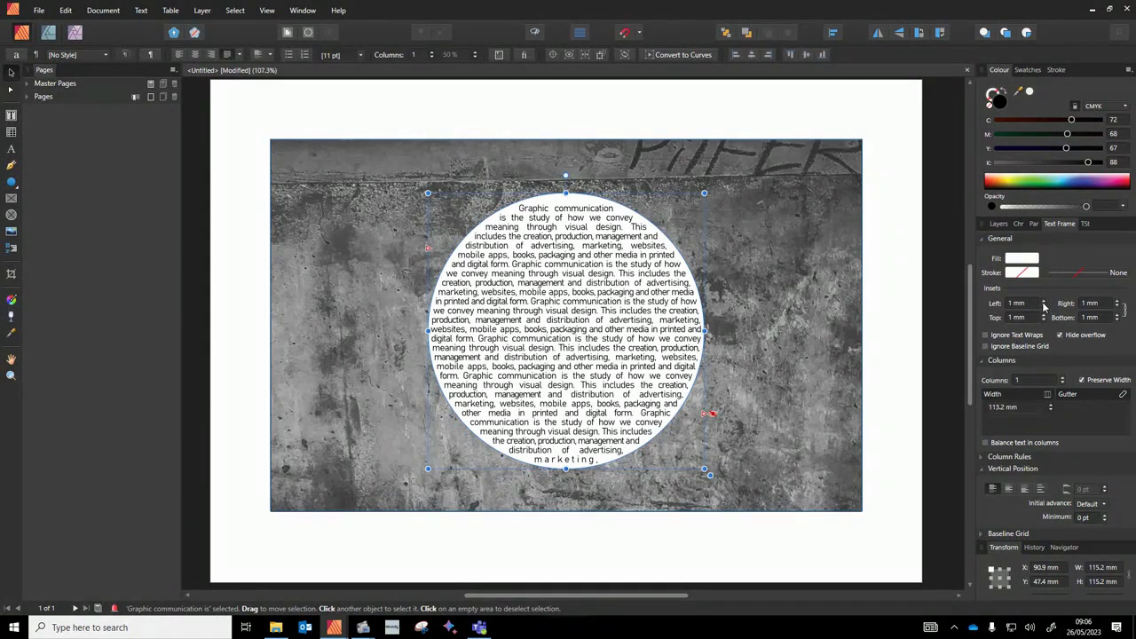
click(1019, 304)
text(1.5)
key(Return)
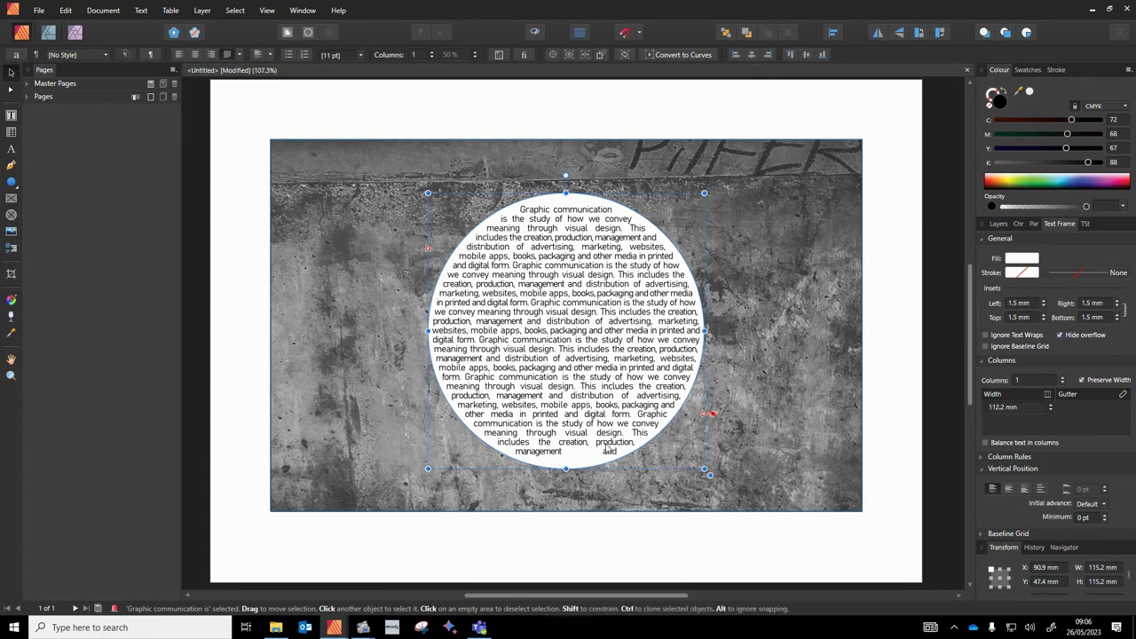
key(ctrl+z)
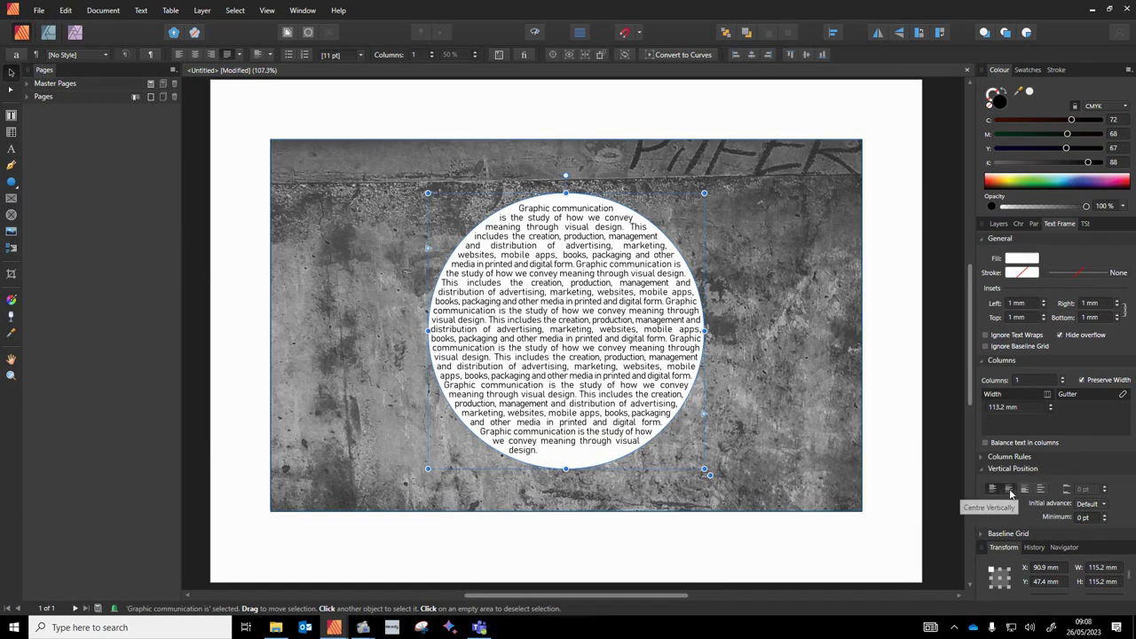
click(1010, 494)
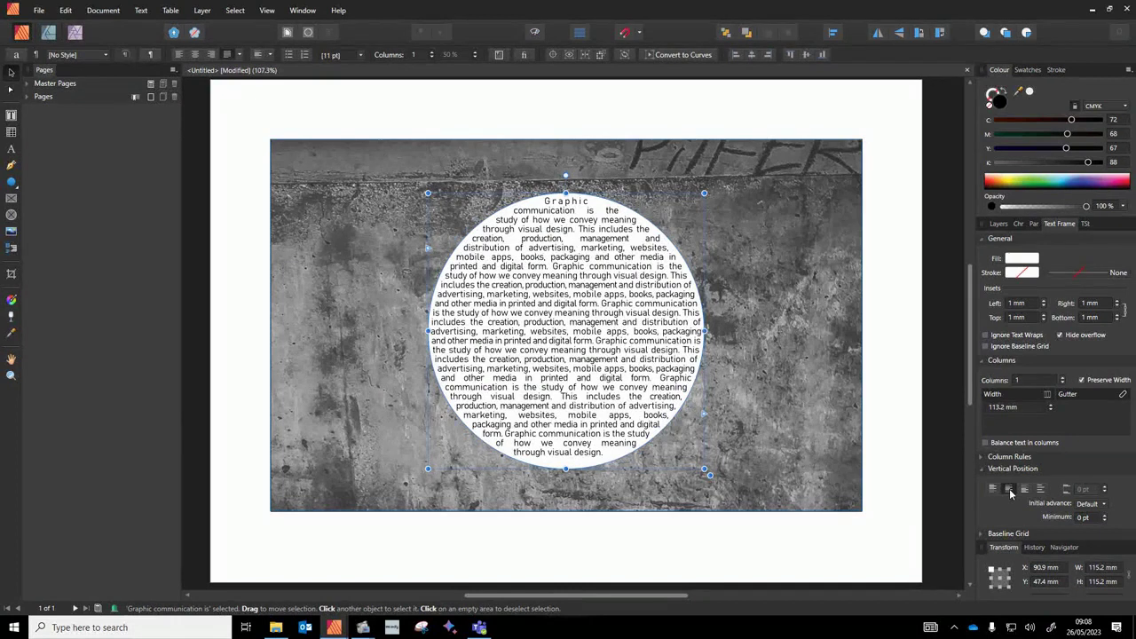
Draw an ellipse outline around the circular text, aligned and sized to hug it
click(901, 423)
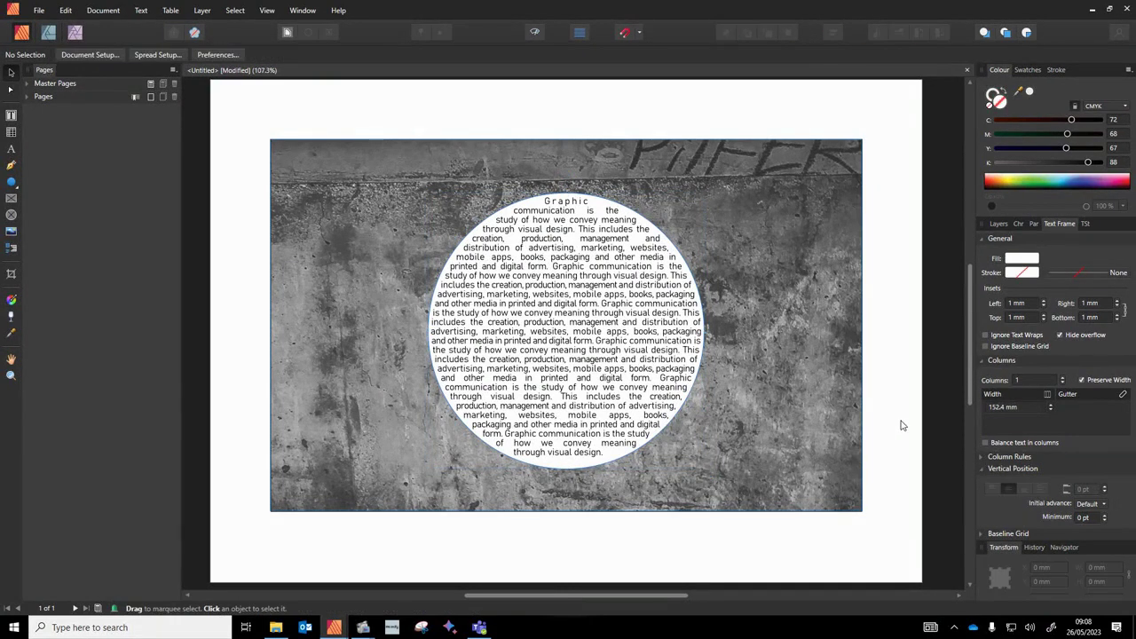
click(11, 181)
drag(415, 173, 719, 476)
click(832, 32)
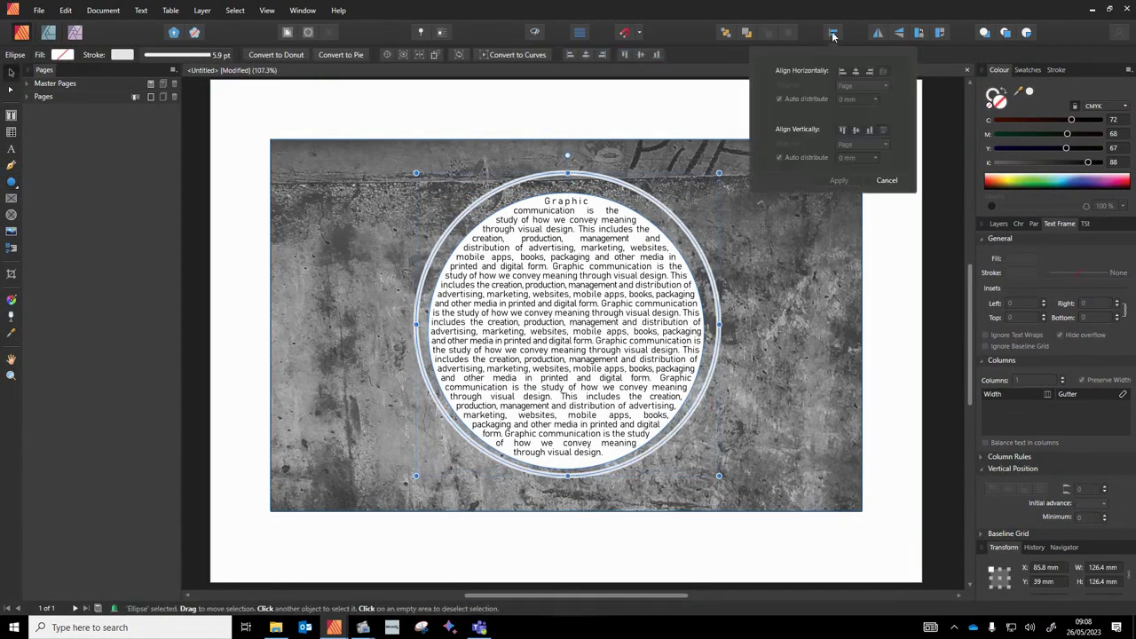
click(843, 86)
click(837, 177)
drag(721, 177, 712, 185)
click(986, 101)
key(ctrl+z)
click(879, 250)
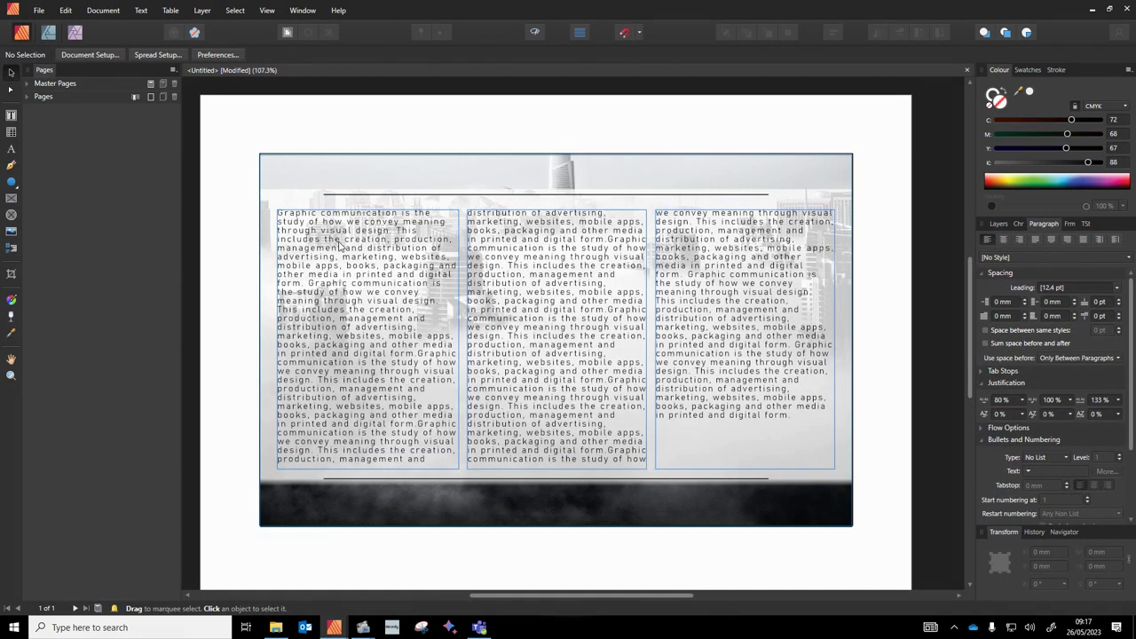
Apply the Drop Cap paragraph style to the first column's text, giving a large opening G
double_click(338, 246)
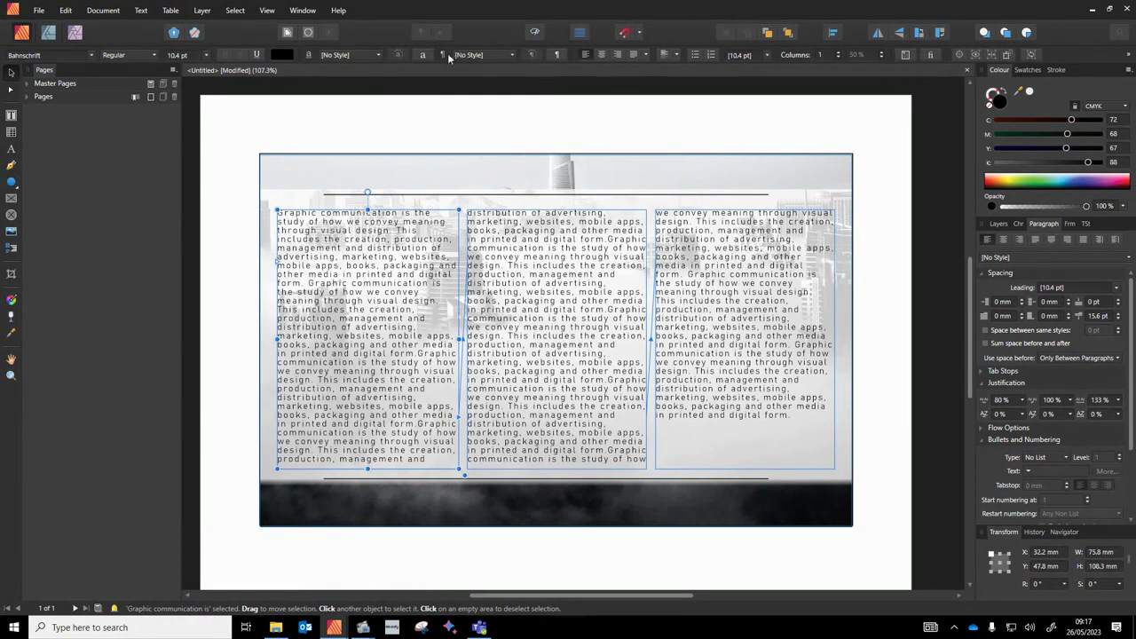
click(511, 57)
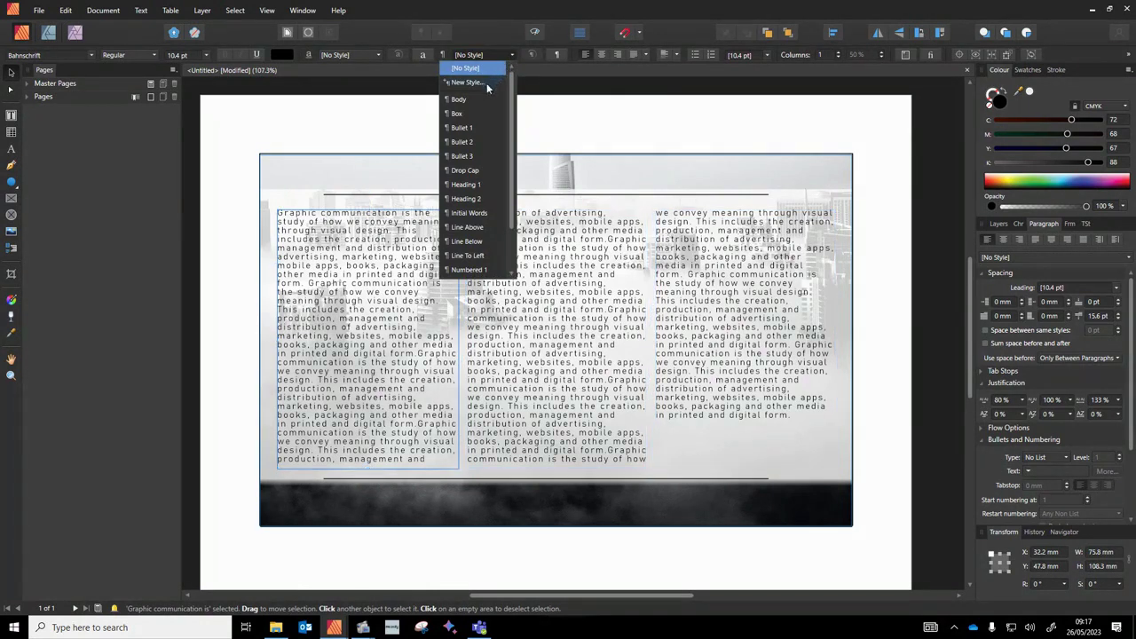
click(476, 173)
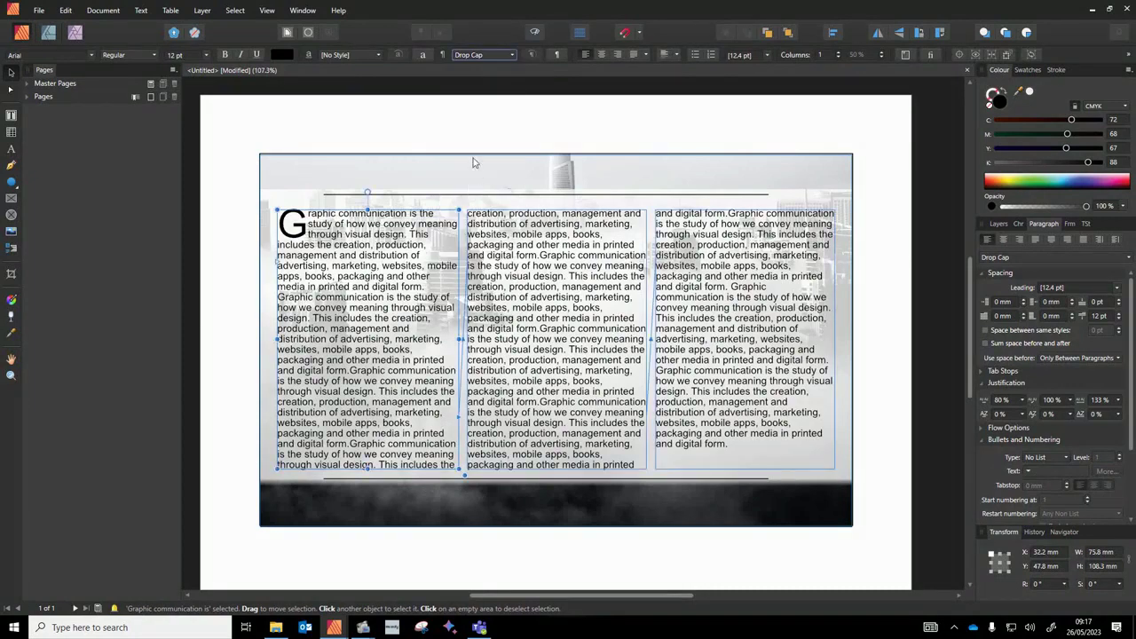
click(460, 132)
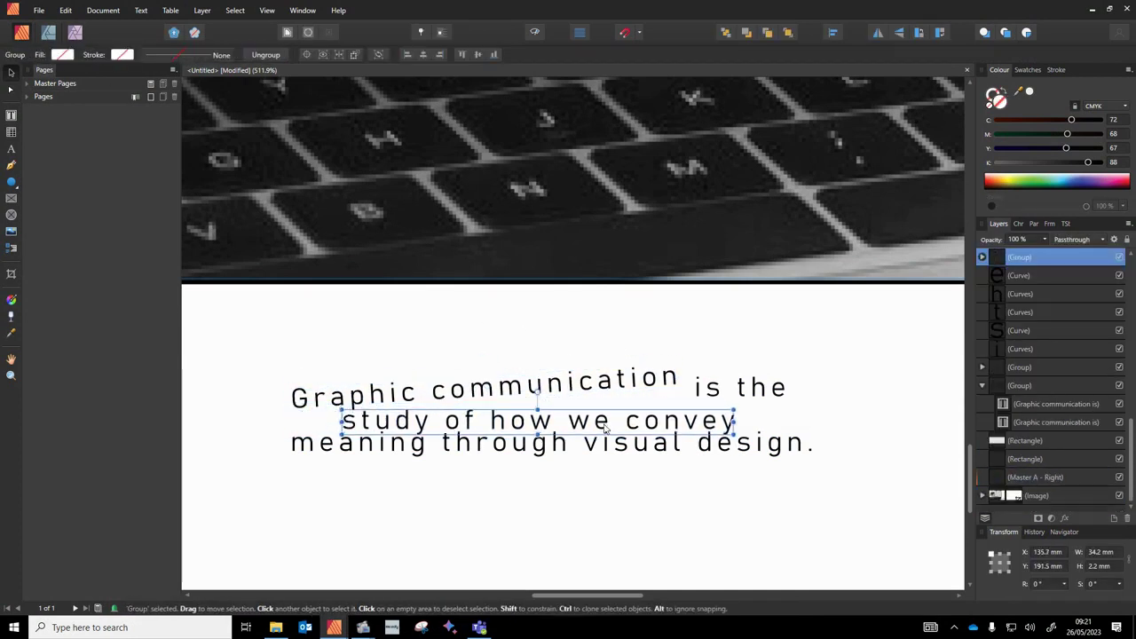
Ungroup the lettering line, then move "visual design" down-left and tilt it about 12 degrees
drag(955, 538, 282, 429)
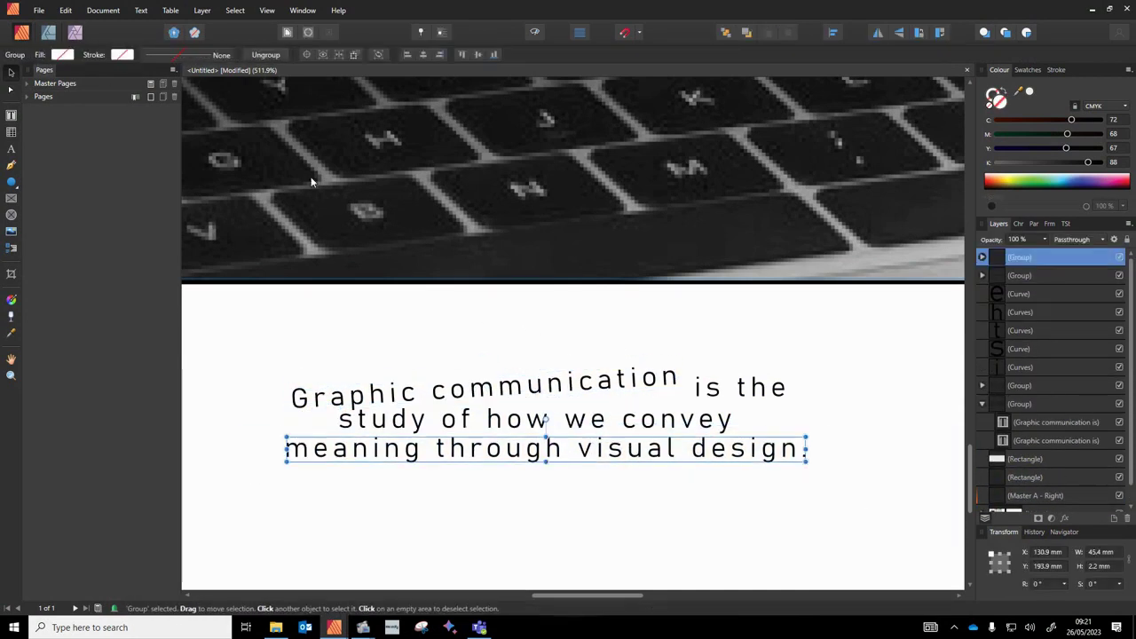
key(ctrl+shift+g)
drag(813, 470, 577, 433)
drag(695, 426, 642, 462)
mouse_move(757, 467)
mouse_down()
mouse_move(793, 419)
mouse_move(842, 408)
mouse_up()
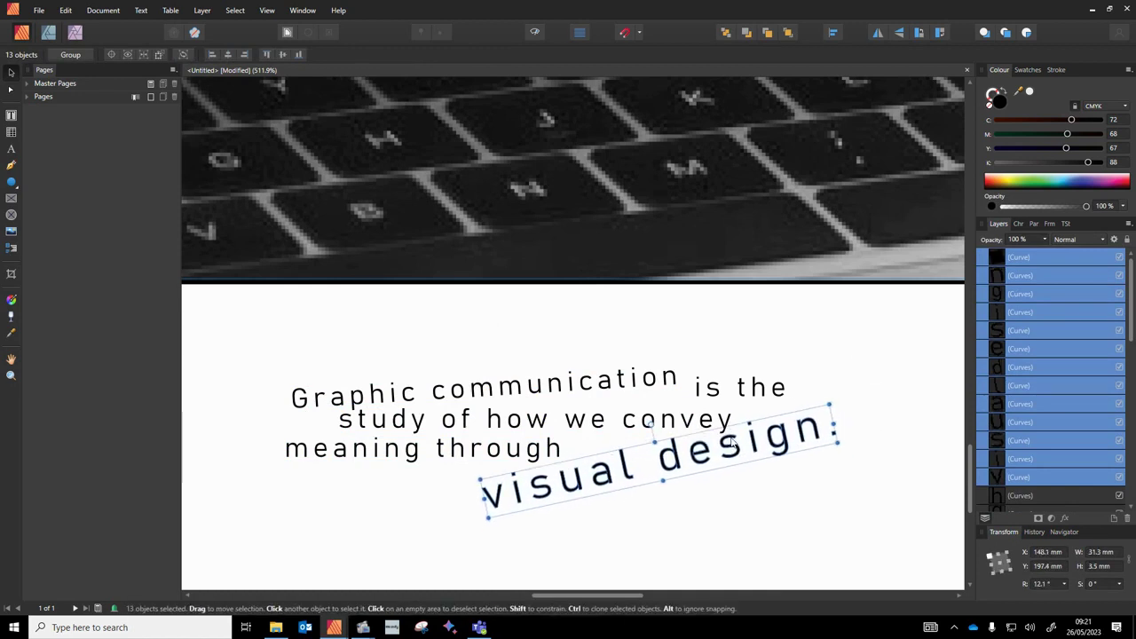
click(547, 432)
Enlarge "how" and shift "we convey" and "how" slightly to the right
drag(735, 439, 335, 387)
mouse_move(551, 431)
mouse_down()
mouse_move(484, 387)
mouse_move(564, 435)
mouse_up()
click(339, 394)
drag(340, 394, 498, 444)
click(551, 351)
drag(557, 344, 755, 437)
drag(626, 423, 641, 424)
drag(524, 417, 534, 417)
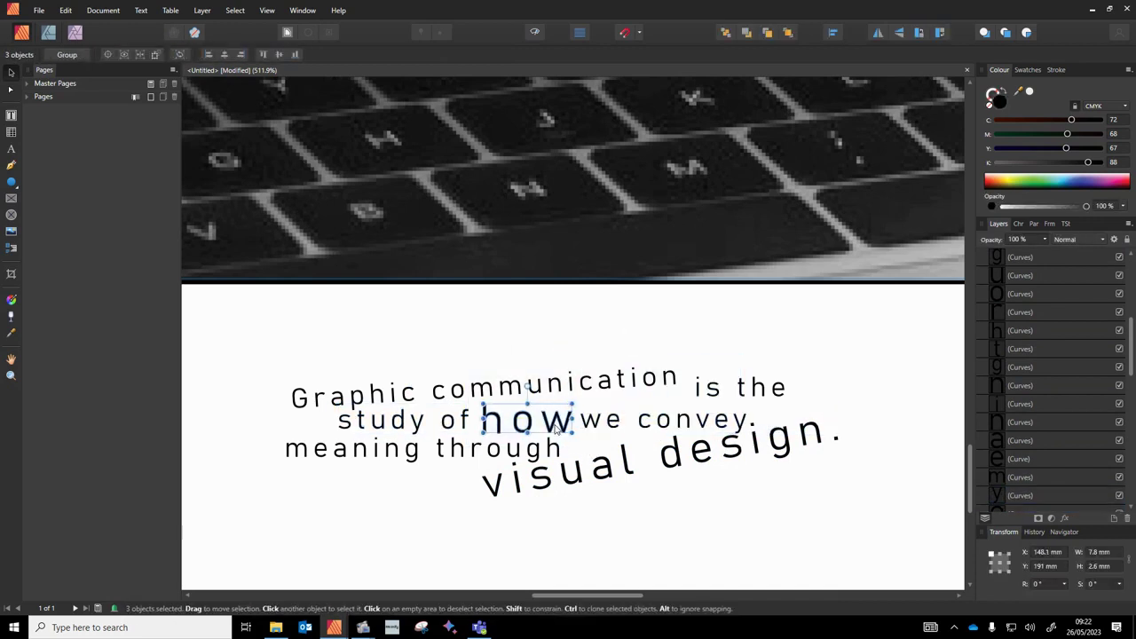
click(812, 501)
Colour all the lettering red, group it, and move the group between the text columns
drag(874, 531, 243, 338)
click(1039, 180)
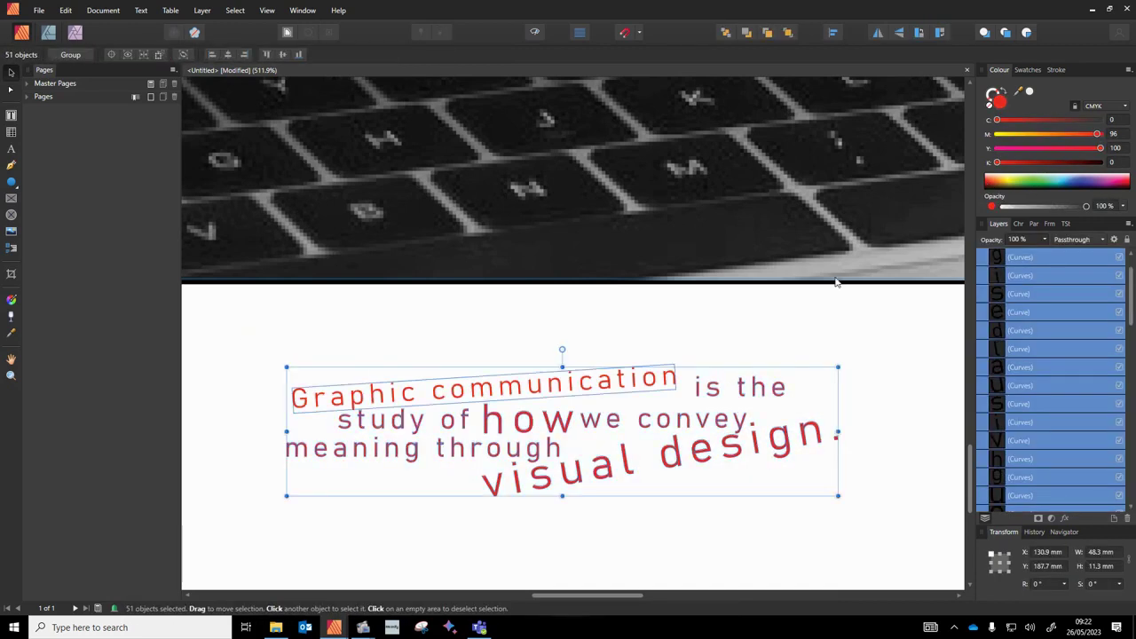
key(ctrl+g)
scroll(459, 325, down, 5)
drag(586, 472, 584, 302)
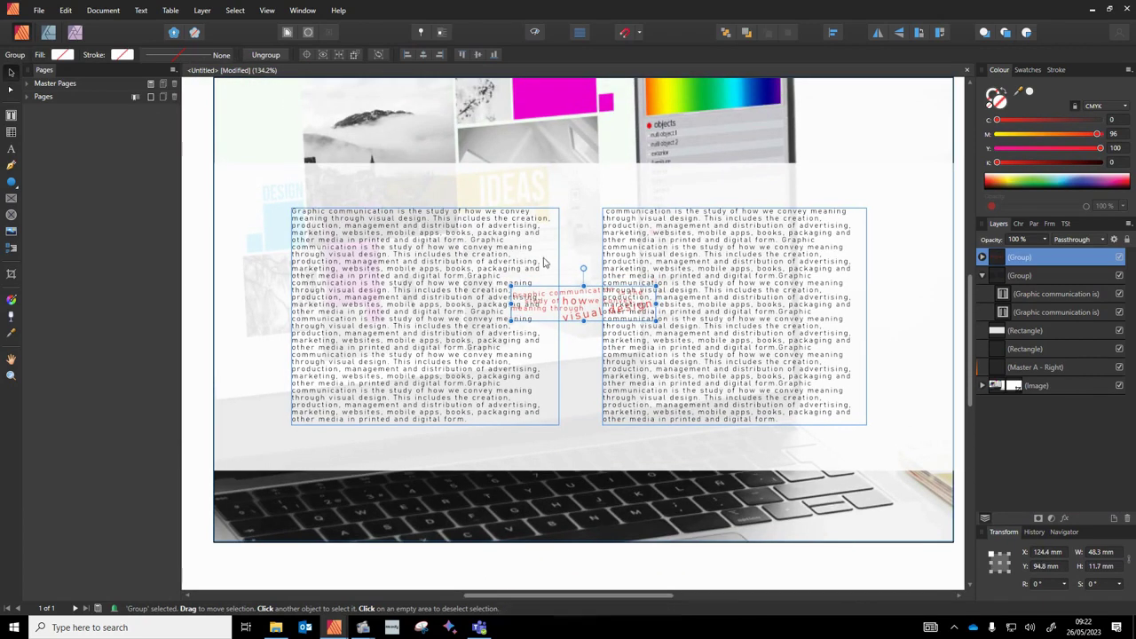
Apply Square text wrap to the red lettering group so both columns flow around it
click(287, 34)
drag(564, 188, 837, 113)
click(819, 161)
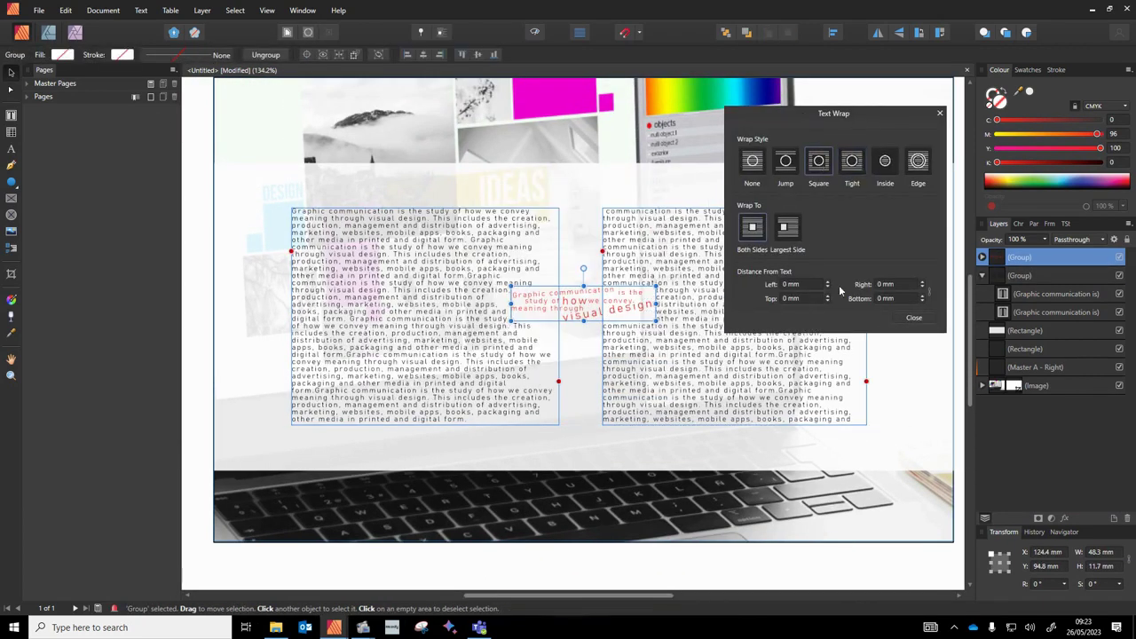
click(922, 284)
click(940, 112)
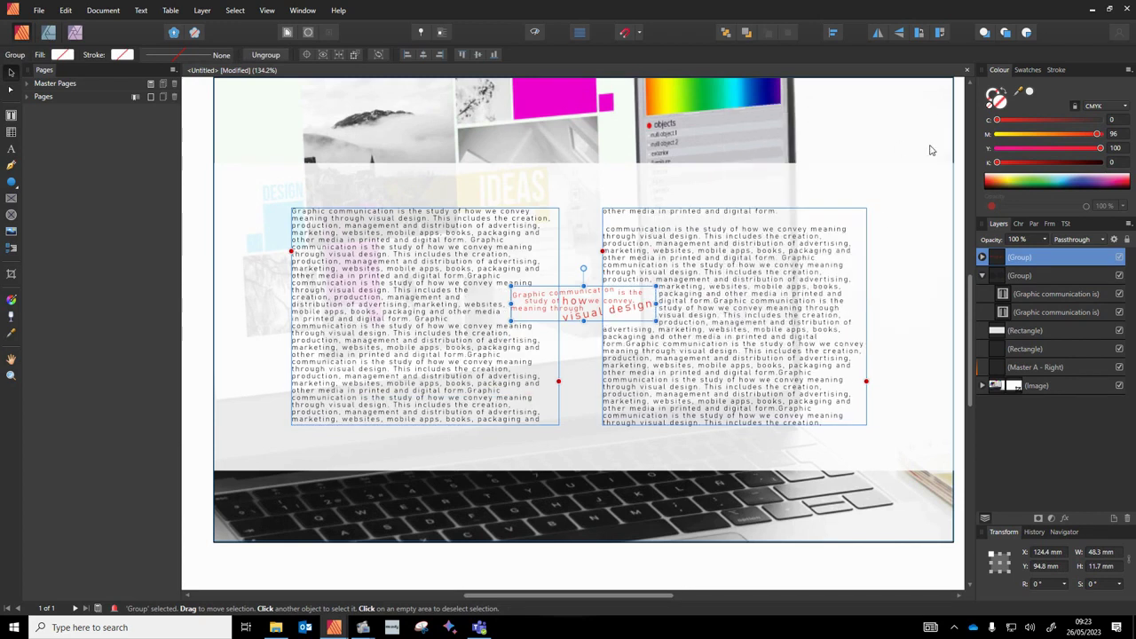
key(Escape)
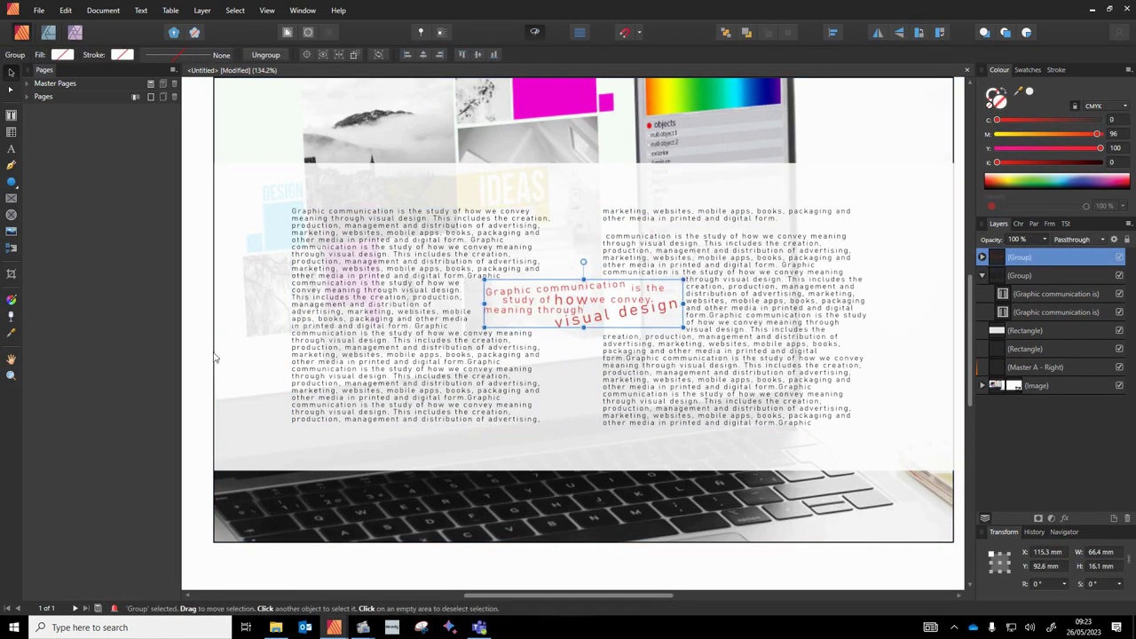